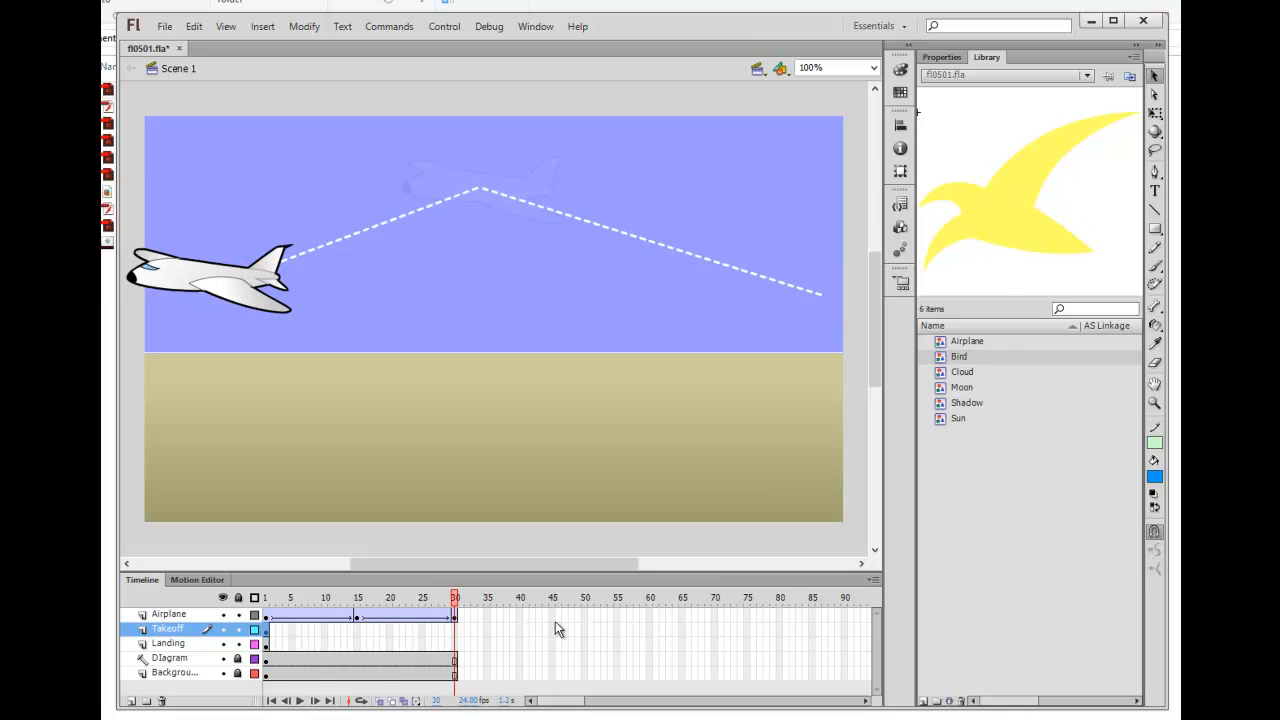
Test the movie in the preview player and check which objects appear at frame 1.
{"action": "key", "text": "ctrl+Return"}
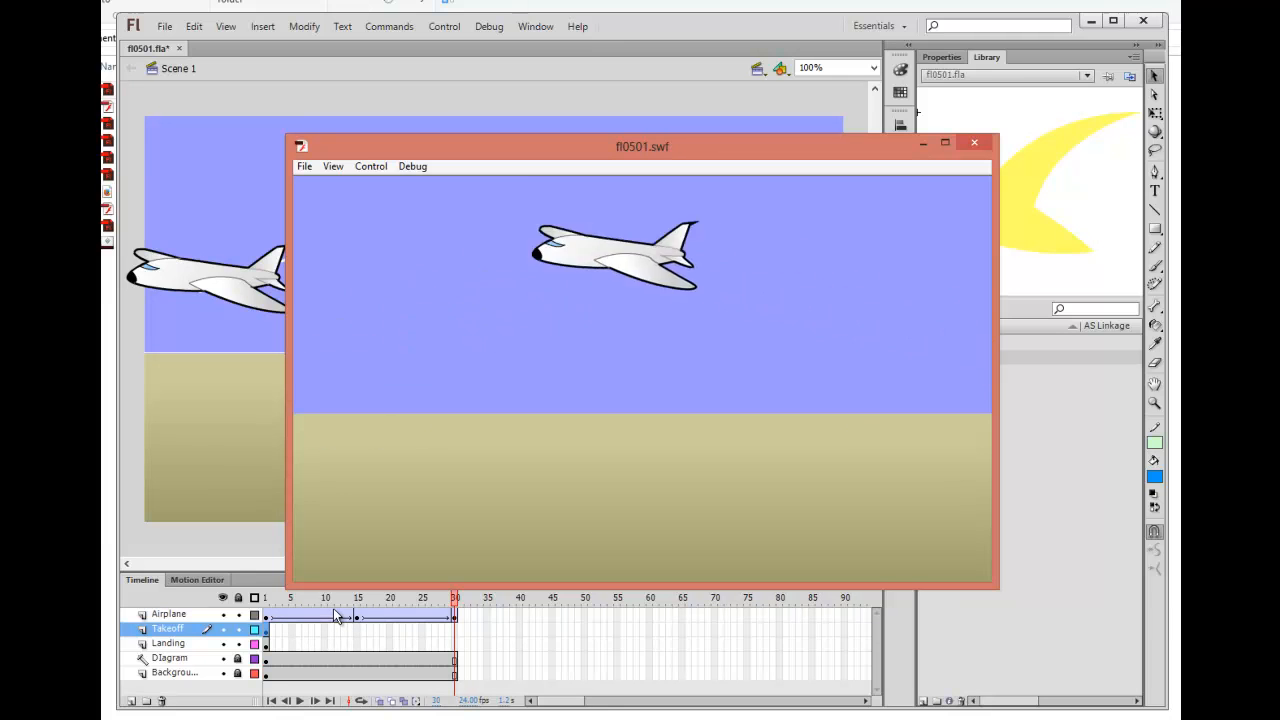
{"action": "left_click", "coordinate": [979, 139]}
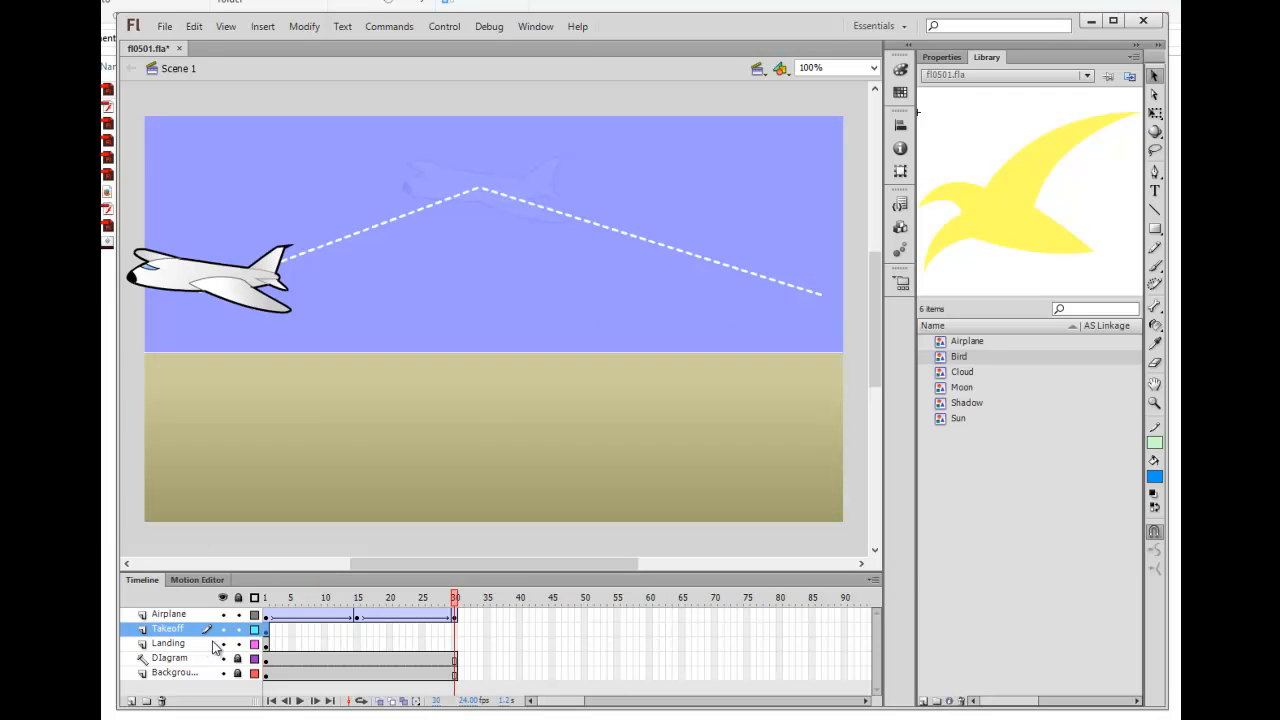
{"action": "left_click", "coordinate": [266, 598]}
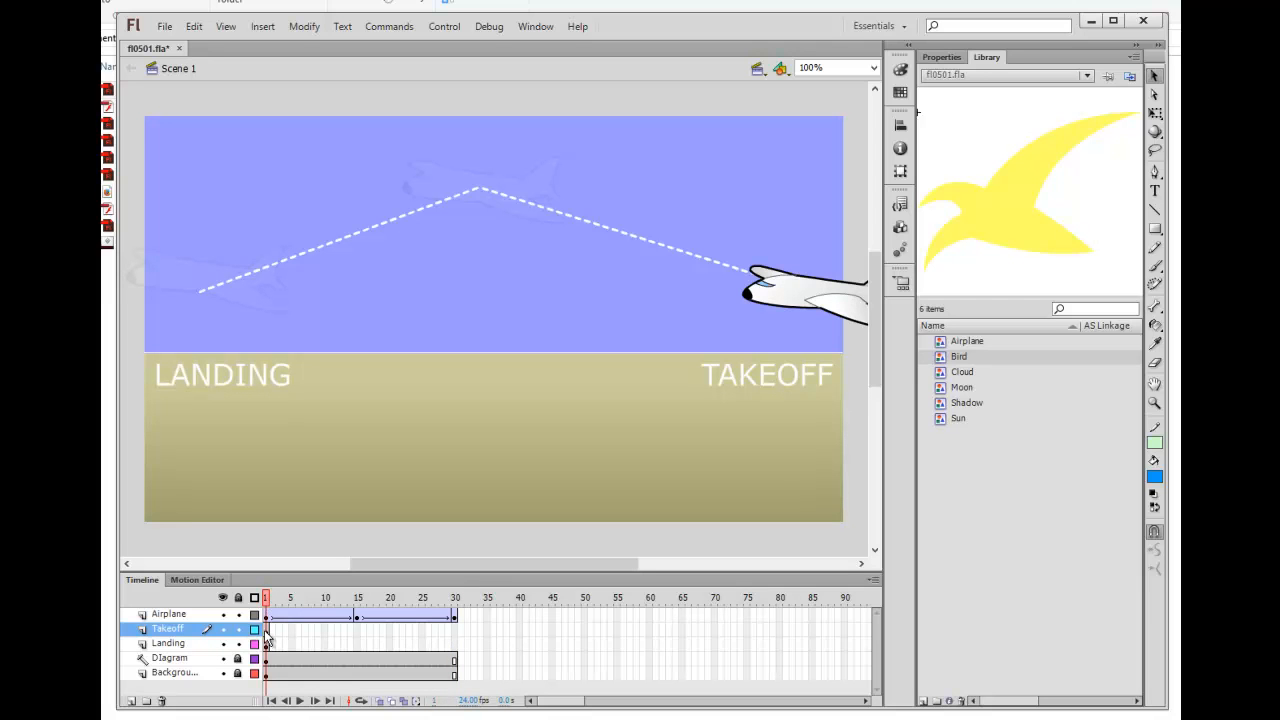
{"action": "left_click_drag", "start_coordinate": [268, 602], "coordinate": [267, 598]}
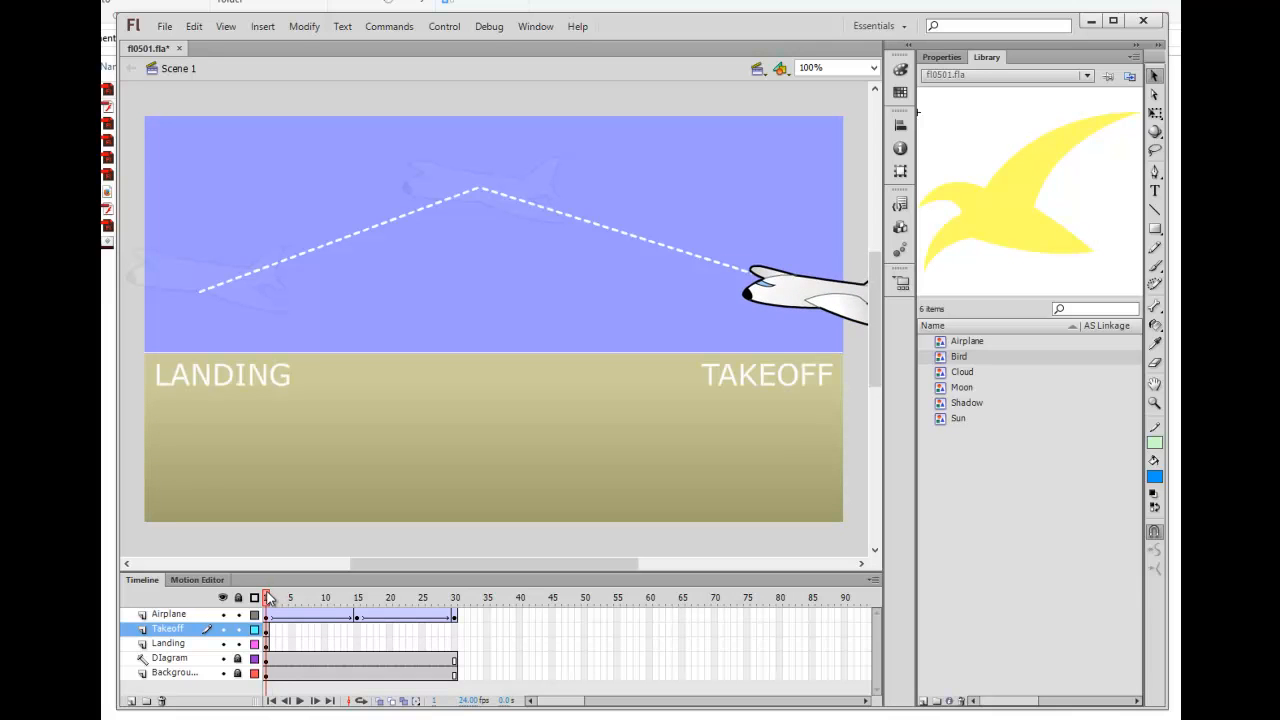
Extend the Takeoff and Landing layers to frame 30 by inserting frames.
{"action": "left_click", "coordinate": [454, 627]}
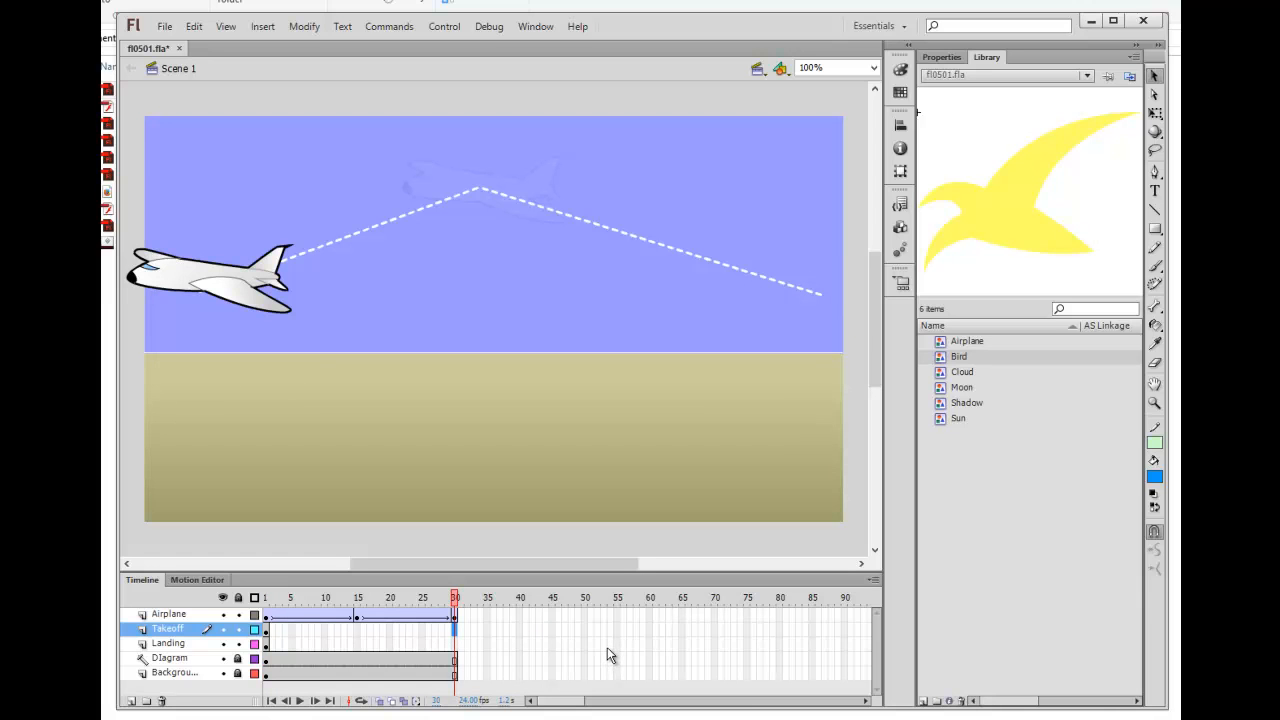
{"action": "key", "text": "F5"}
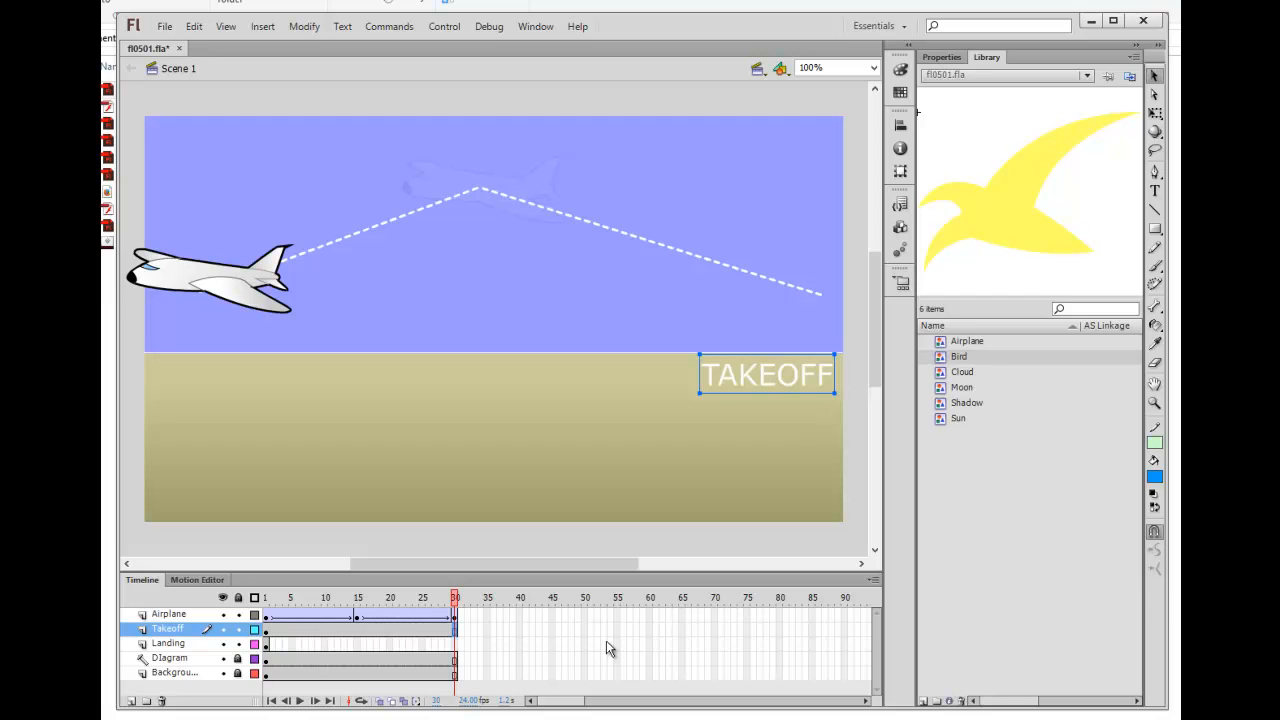
{"action": "left_click", "coordinate": [455, 643]}
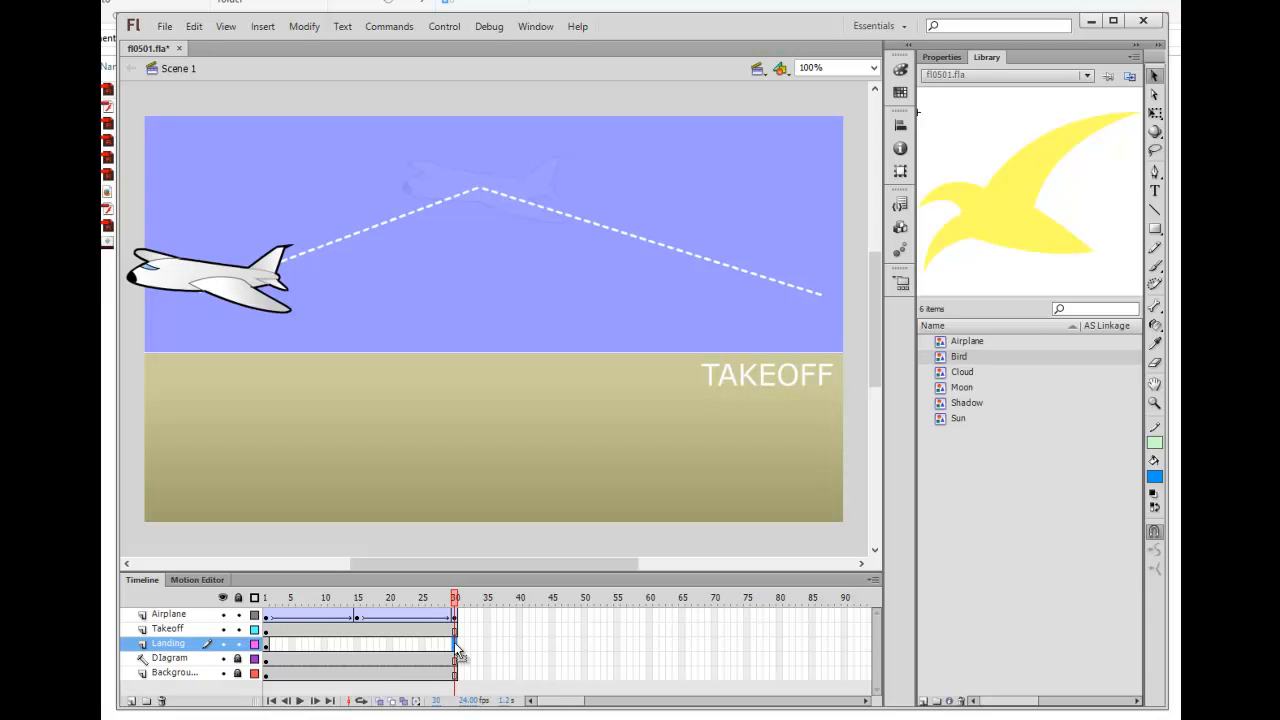
{"action": "right_click", "coordinate": [454, 642]}
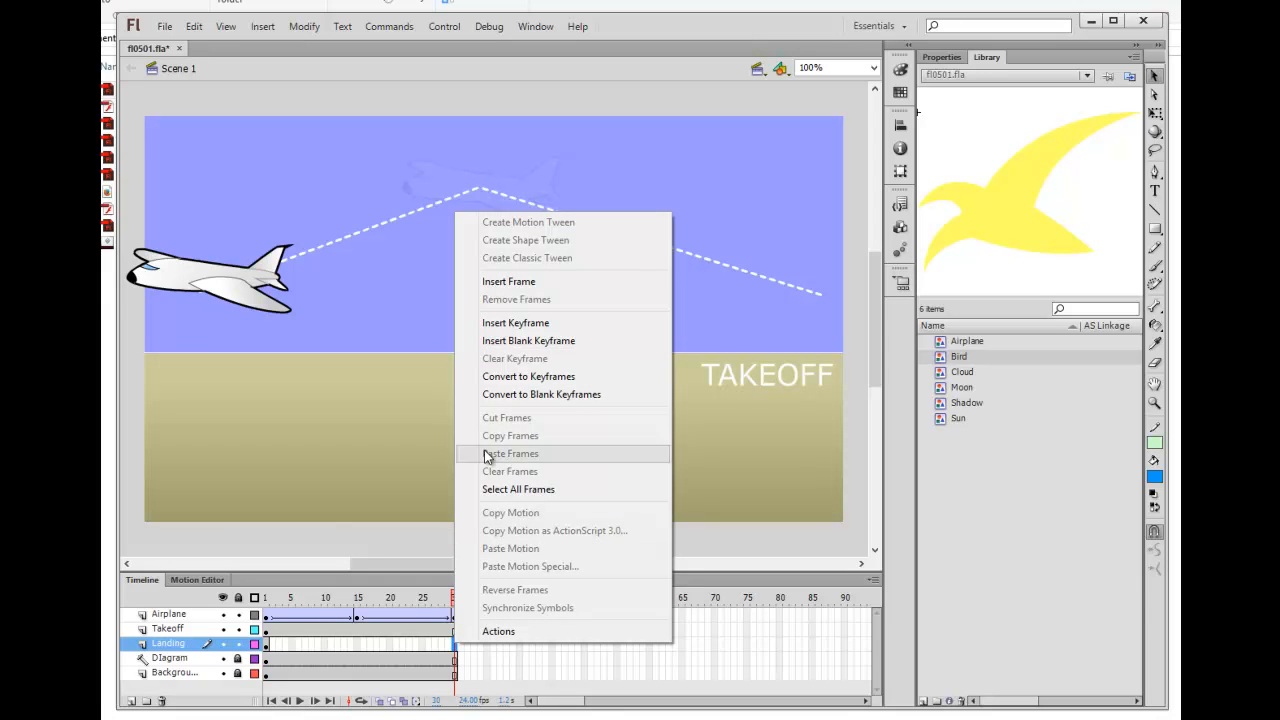
{"action": "left_click", "coordinate": [527, 283]}
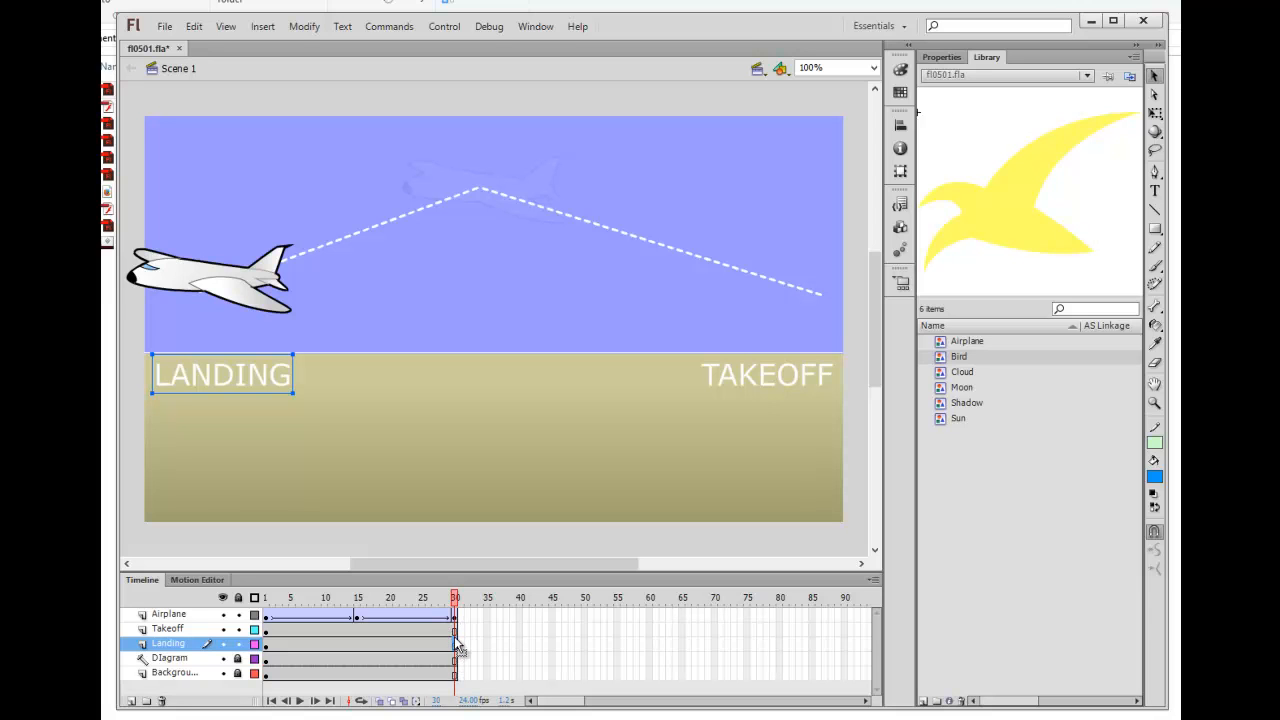
{"action": "left_click", "coordinate": [456, 641]}
Add a new layer directly above the Diagram layer and name it shadow.
{"action": "left_click", "coordinate": [223, 673]}
{"action": "left_click", "coordinate": [223, 673]}
{"action": "left_click", "coordinate": [172, 658]}
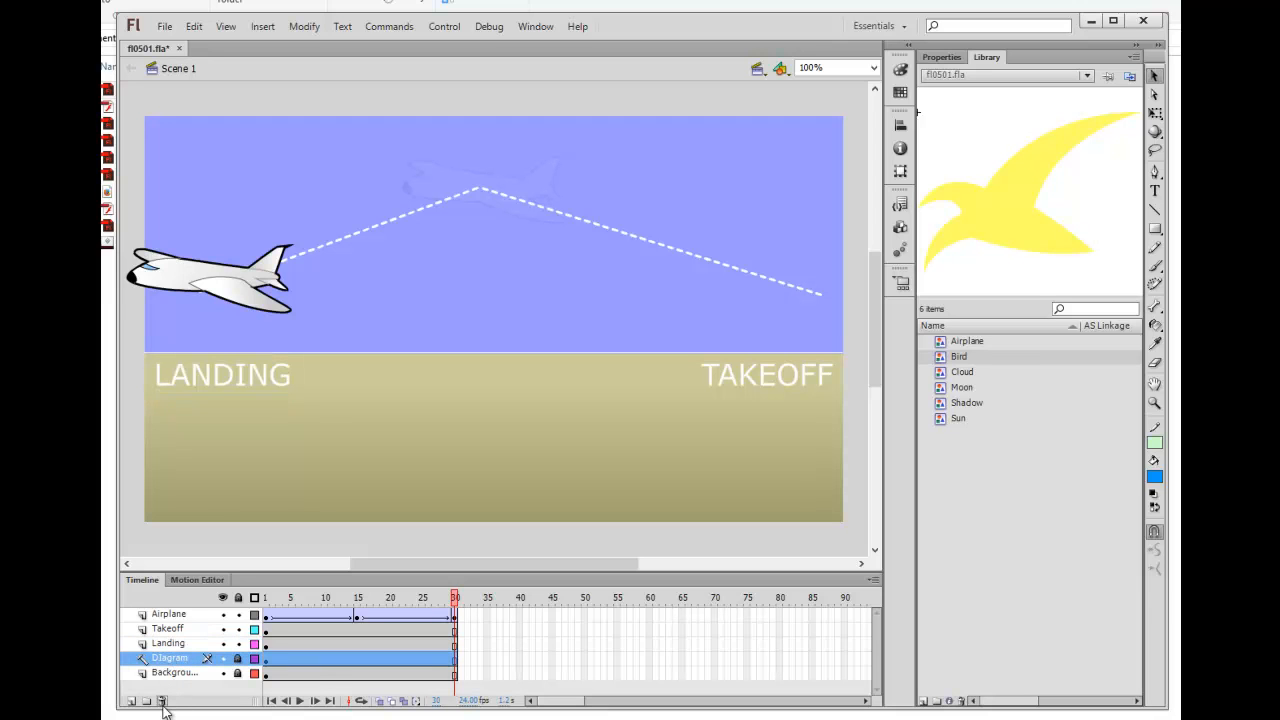
{"action": "left_click", "coordinate": [132, 701]}
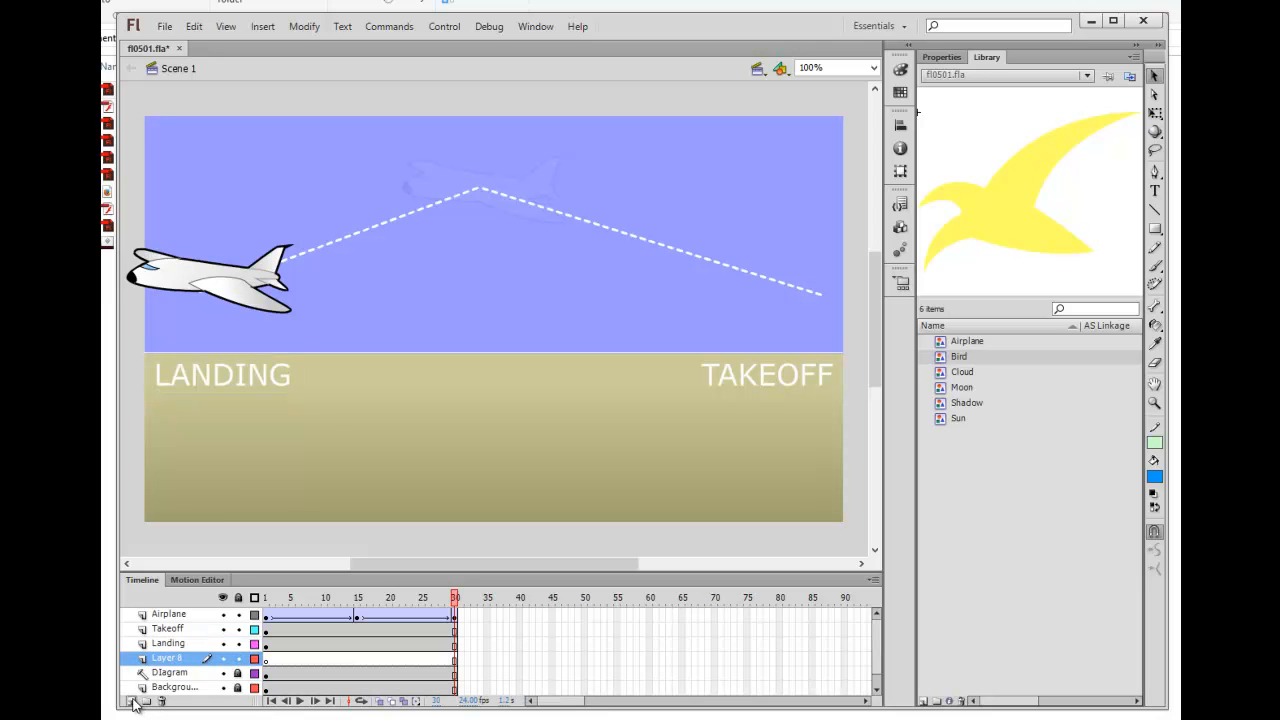
{"action": "double_click", "coordinate": [175, 660]}
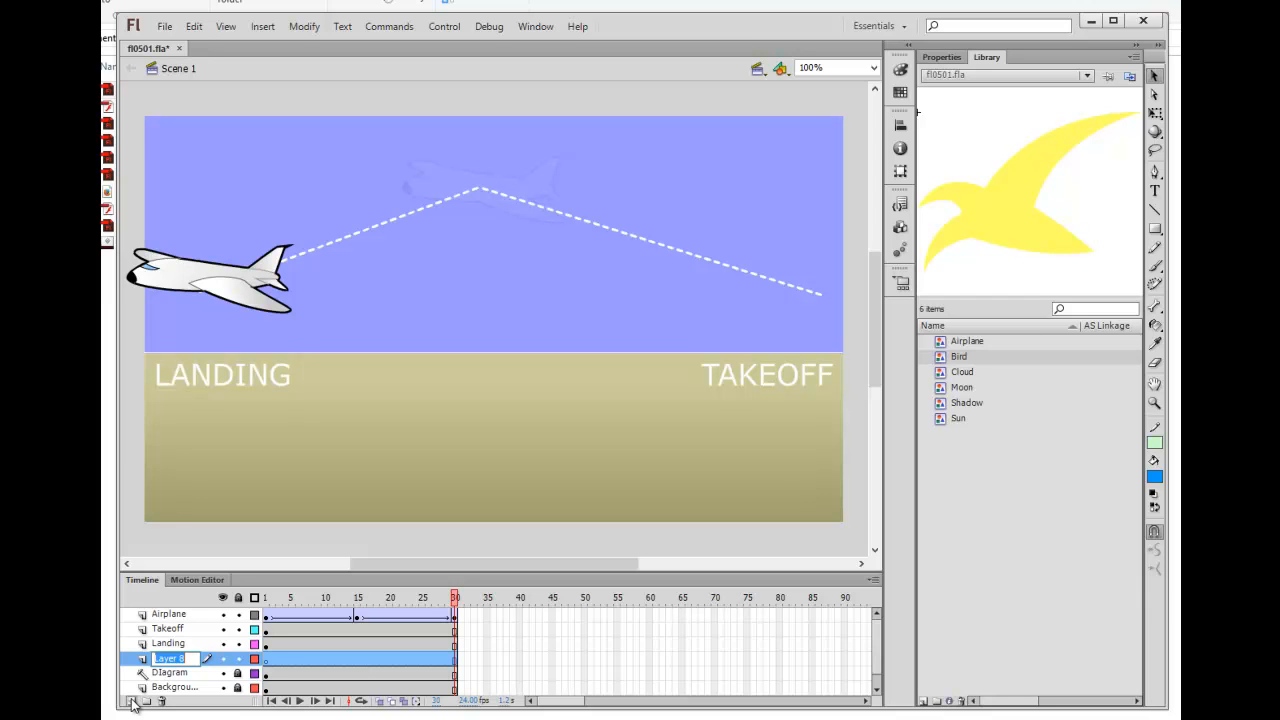
{"action": "type", "text": "shadow"}
{"action": "key", "text": "Return"}
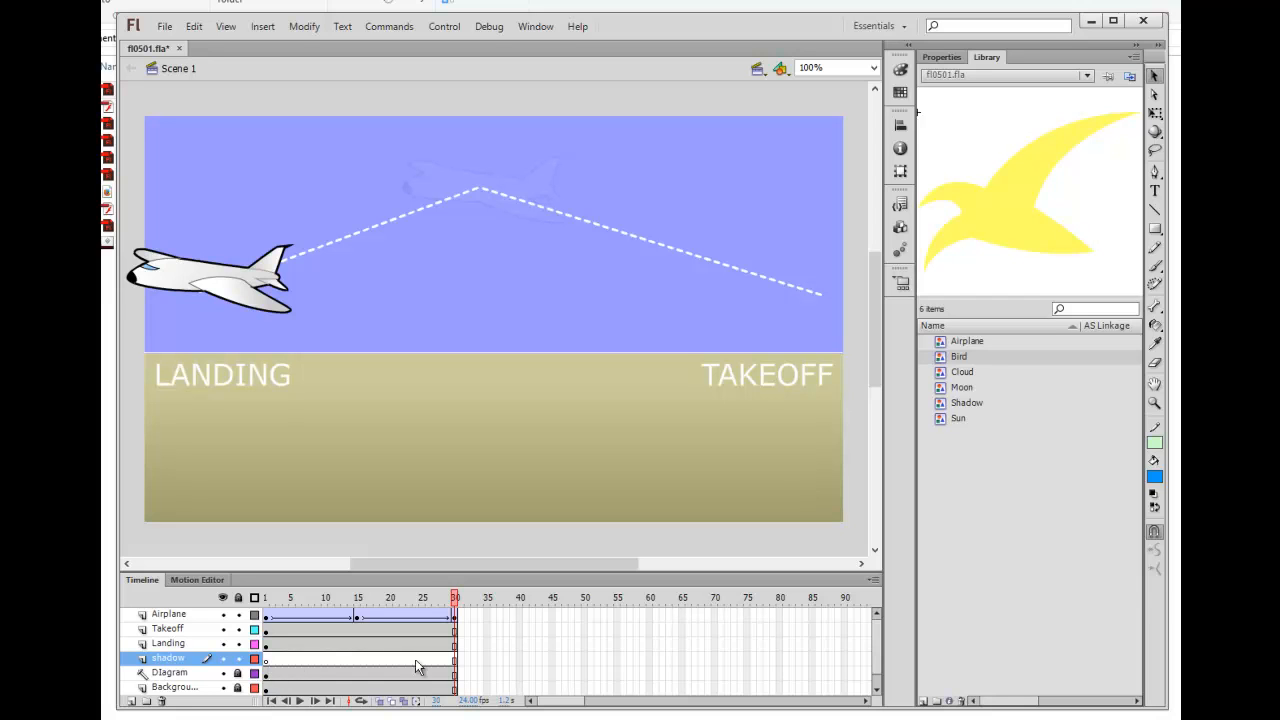
{"action": "left_click", "coordinate": [584, 658]}
{"action": "left_click_drag", "start_coordinate": [957, 418], "coordinate": [668, 428]}
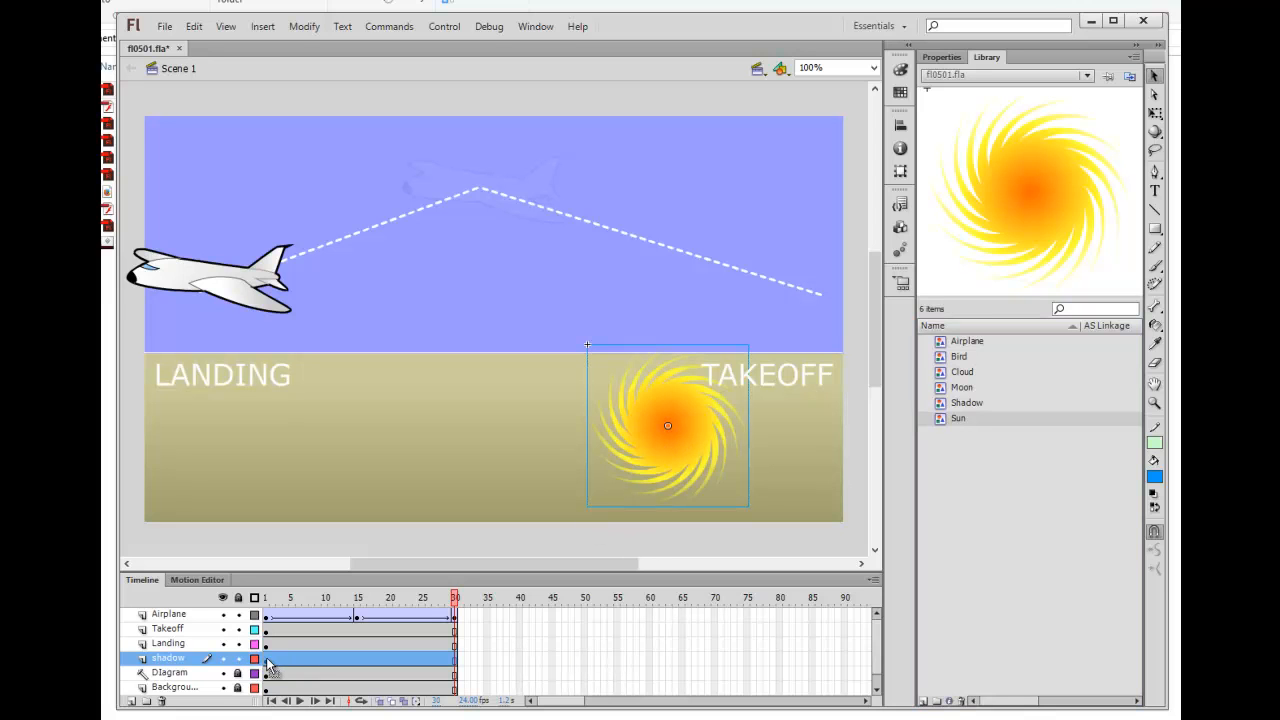
{"action": "key", "text": "ctrl+z"}
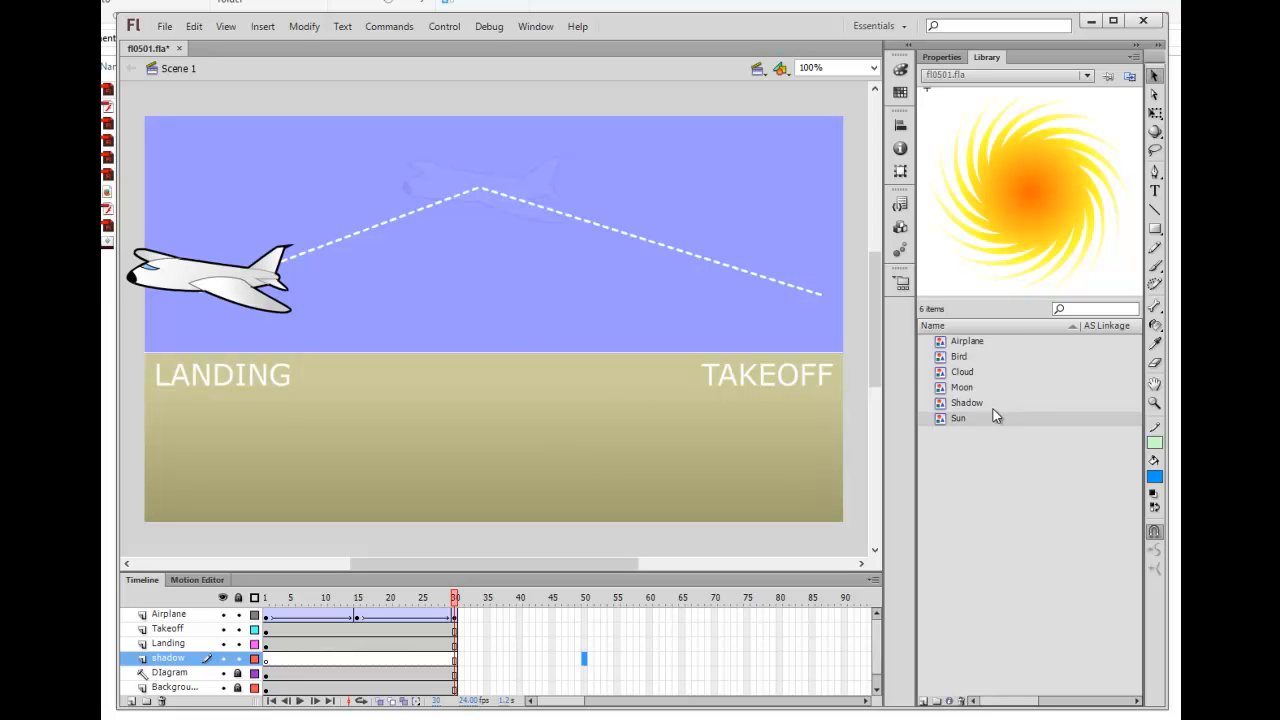
Place the Shadow symbol below the airplane on frame 1 of the shadow layer and scale it down to about the airplane's width.
{"action": "left_click", "coordinate": [265, 660]}
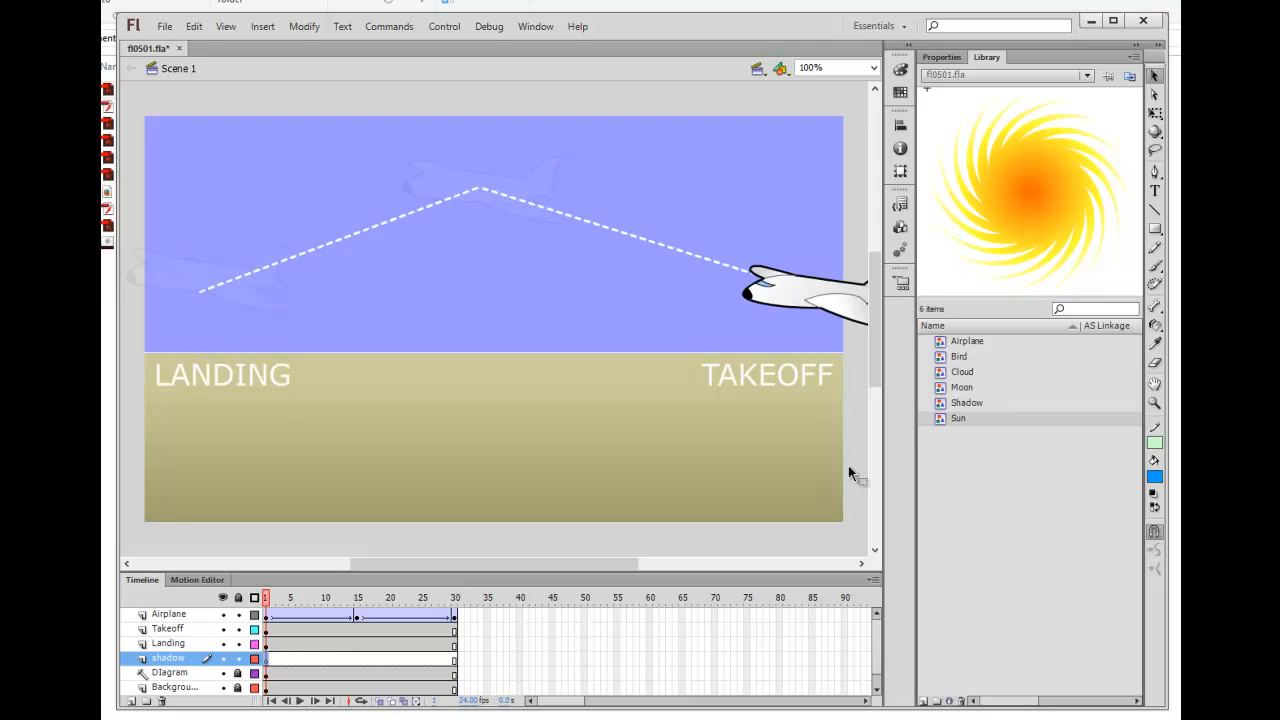
{"action": "left_click", "coordinate": [942, 406]}
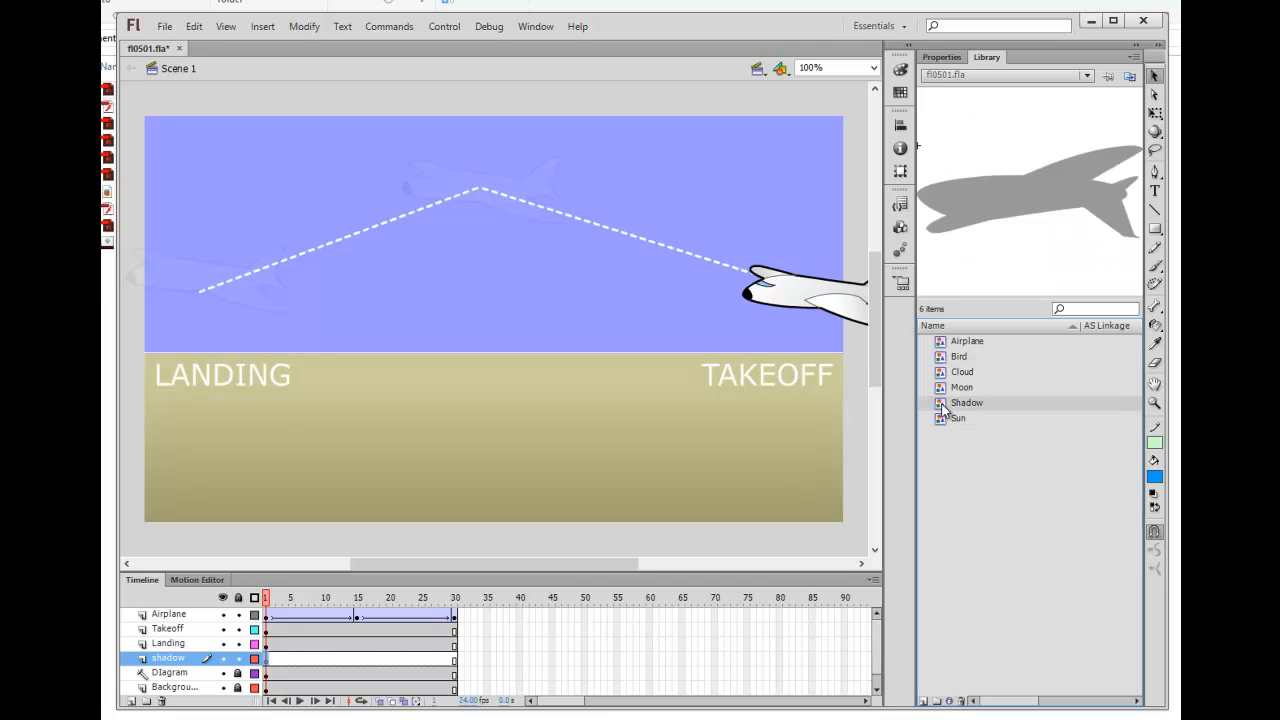
{"action": "left_click_drag", "start_coordinate": [943, 407], "coordinate": [834, 381]}
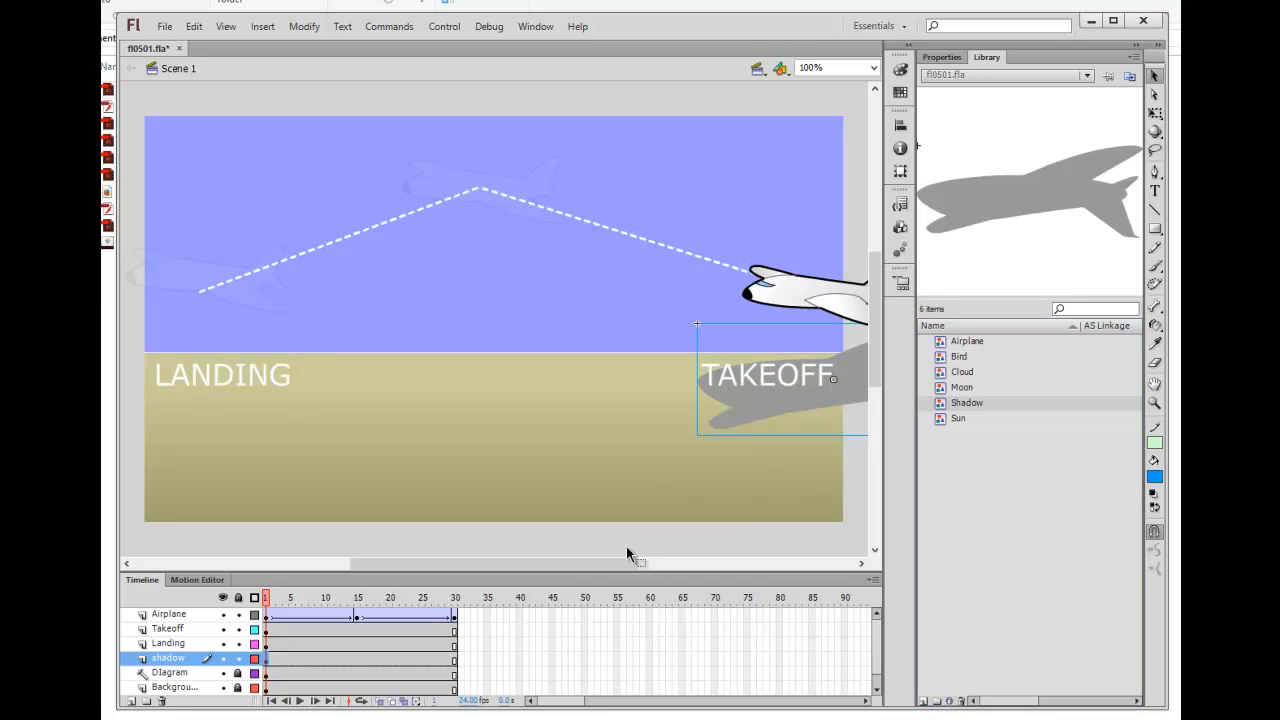
{"action": "left_click_drag", "start_coordinate": [623, 559], "coordinate": [708, 580]}
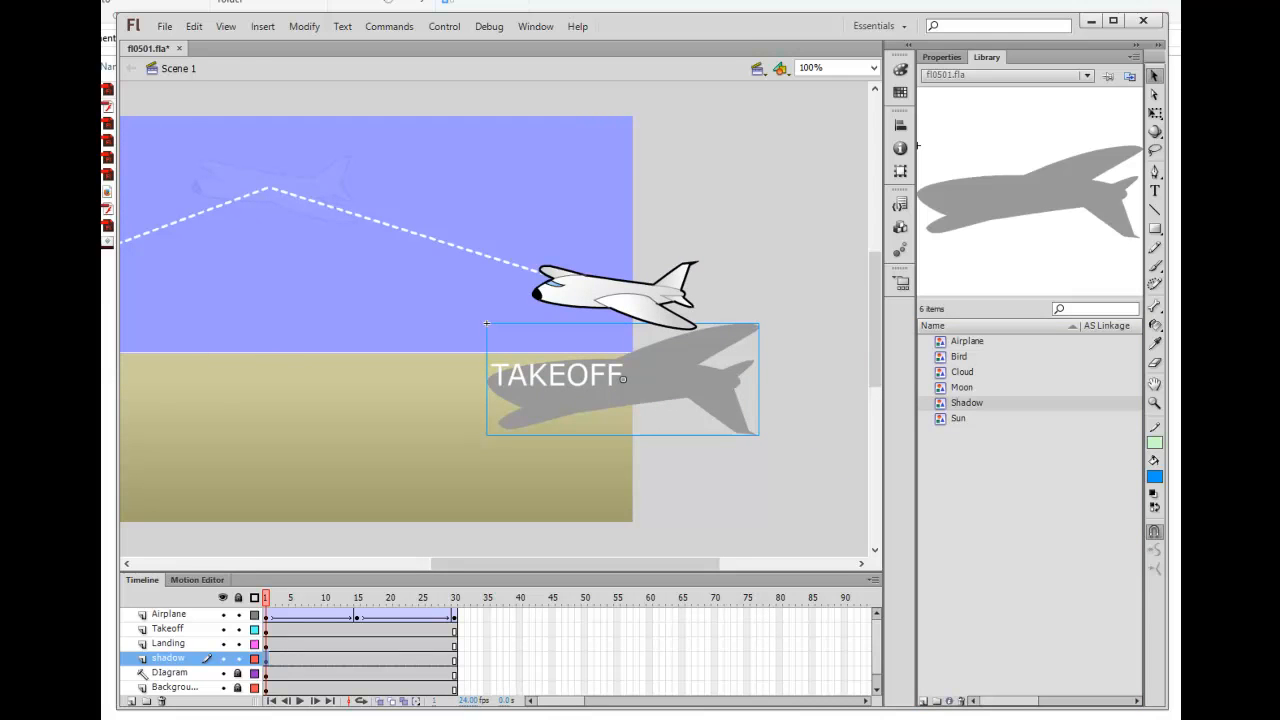
{"action": "left_click", "coordinate": [1155, 113]}
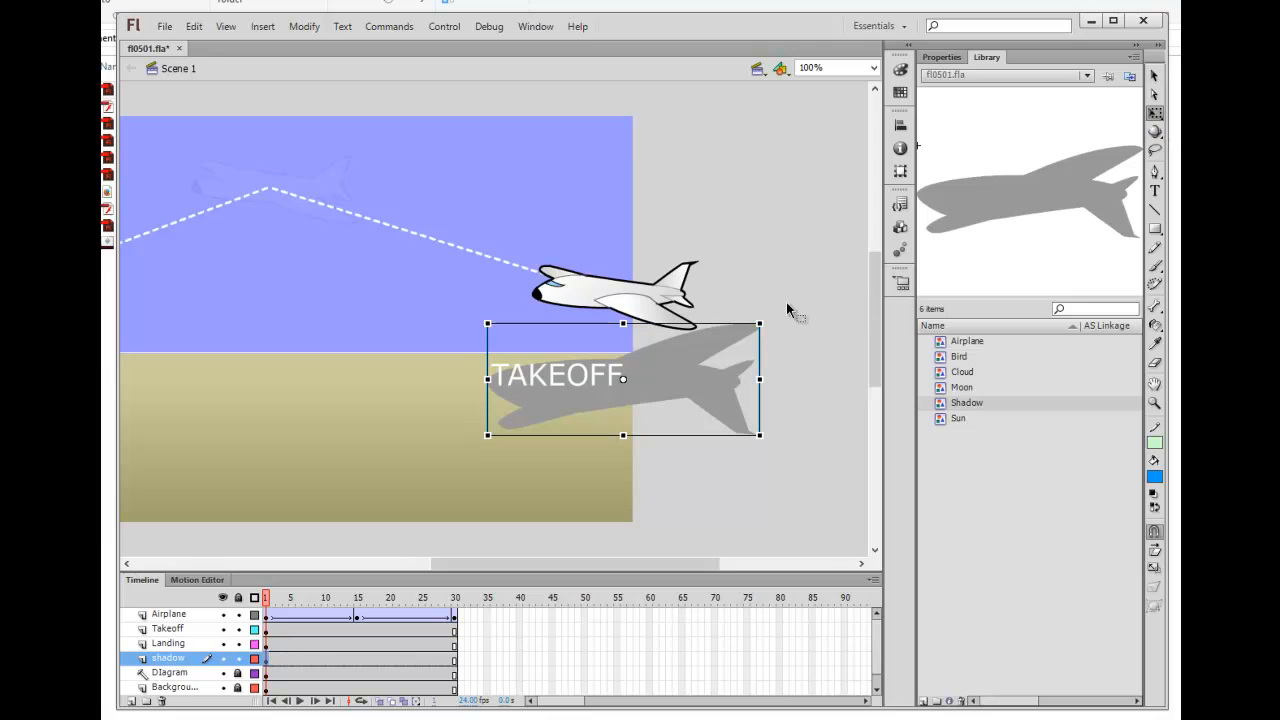
{"action": "left_click_drag", "start_coordinate": [759, 323], "coordinate": [706, 345]}
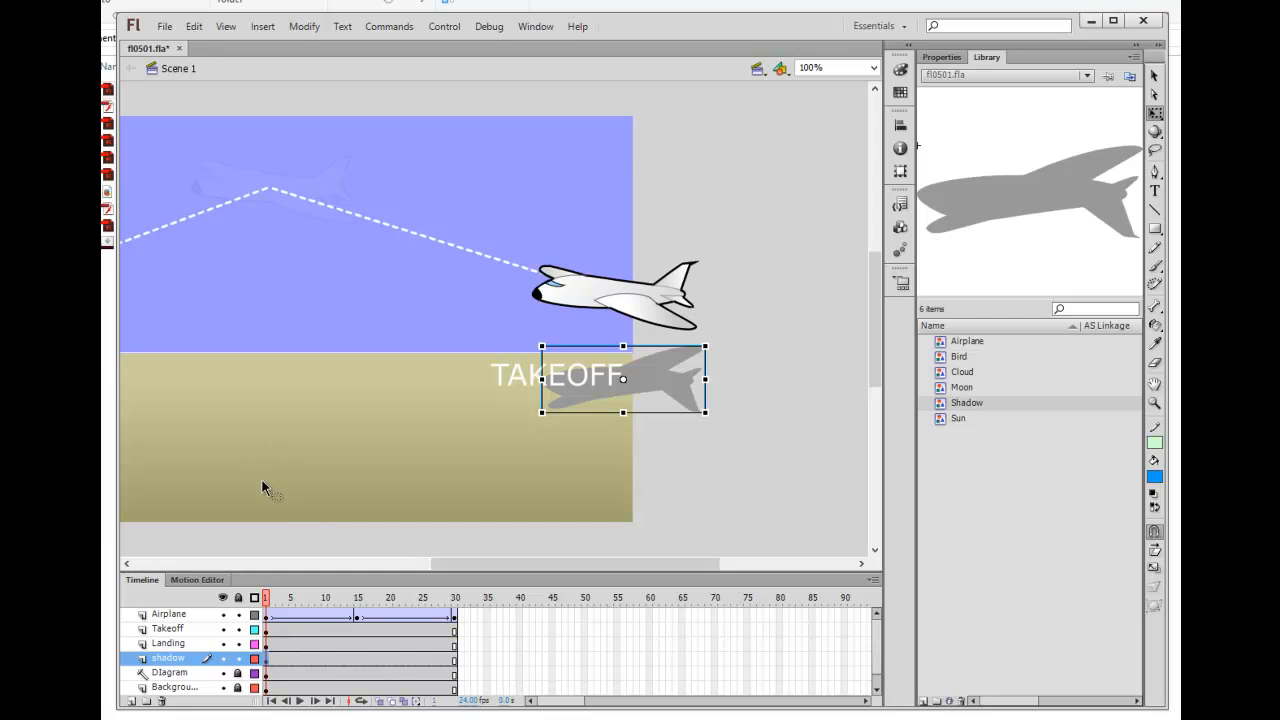
Create a motion tween on the shadow layer.
{"action": "left_click", "coordinate": [285, 661]}
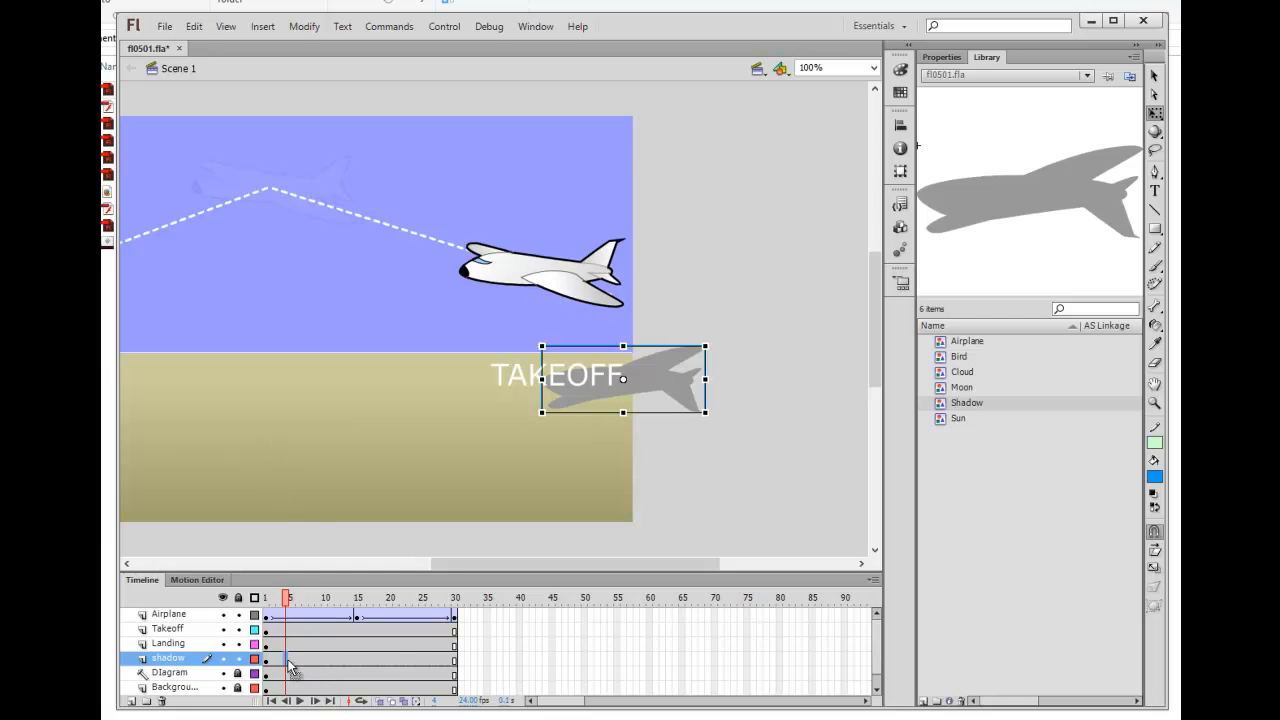
{"action": "right_click", "coordinate": [285, 661]}
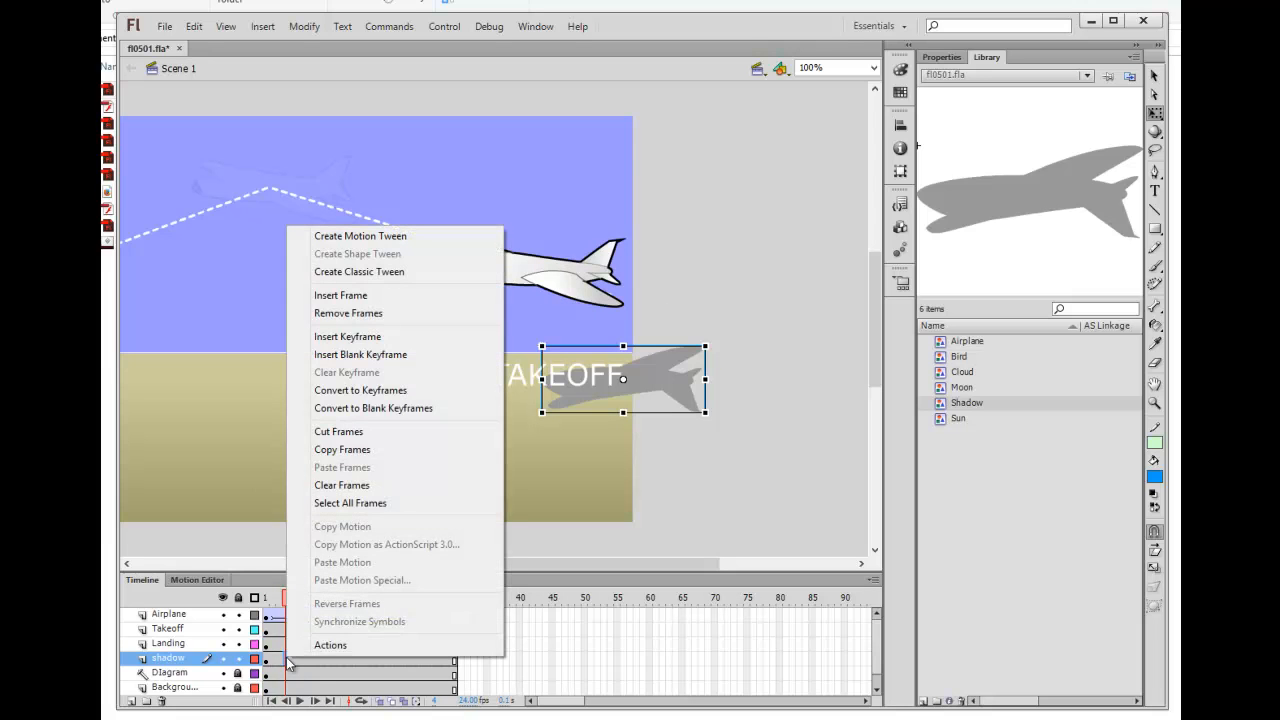
{"action": "left_click", "coordinate": [394, 236]}
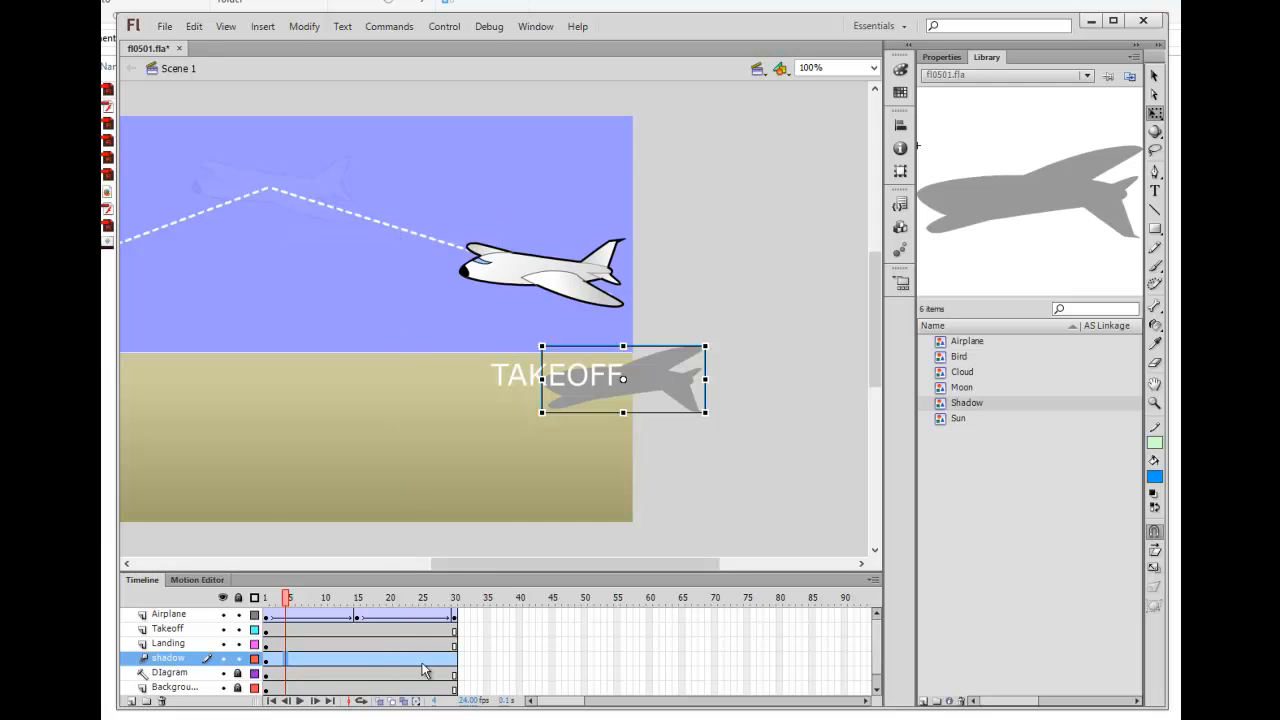
At frame 15 of the shadow layer, move the shadow onto the ground directly below the airplane, lower than its starting position.
{"action": "left_click_drag", "start_coordinate": [651, 560], "coordinate": [578, 561]}
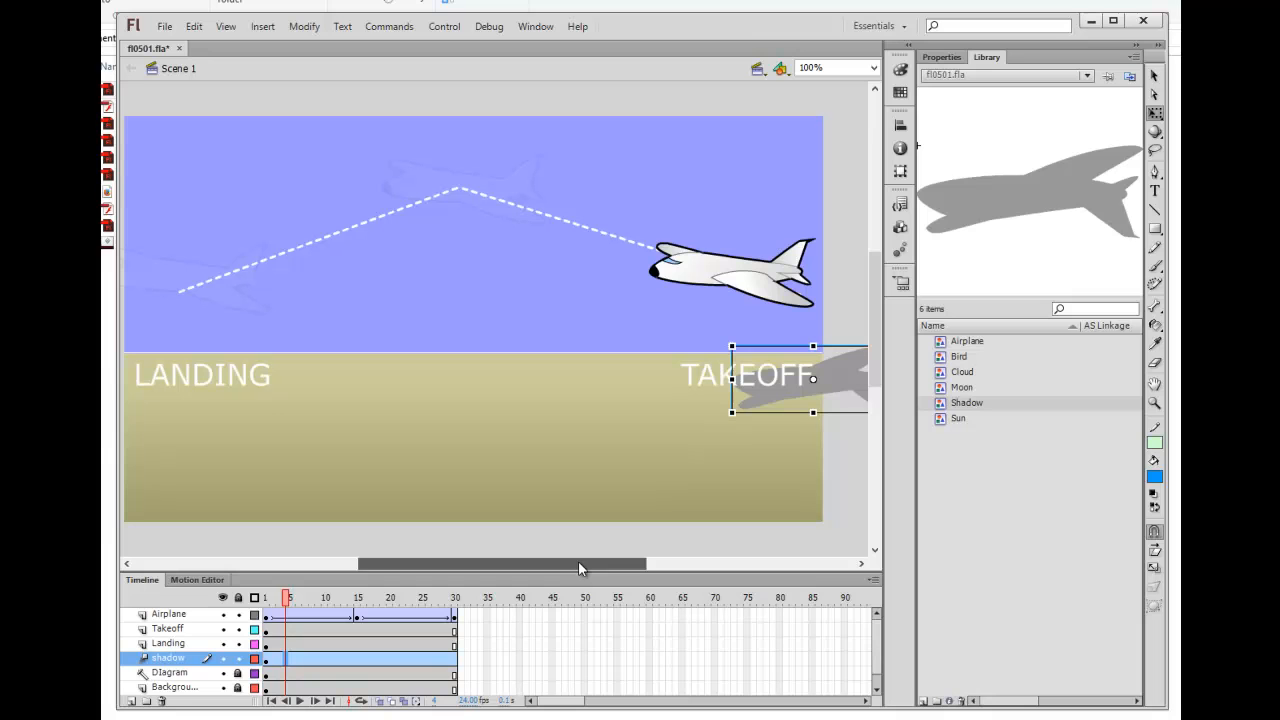
{"action": "left_click", "coordinate": [356, 657]}
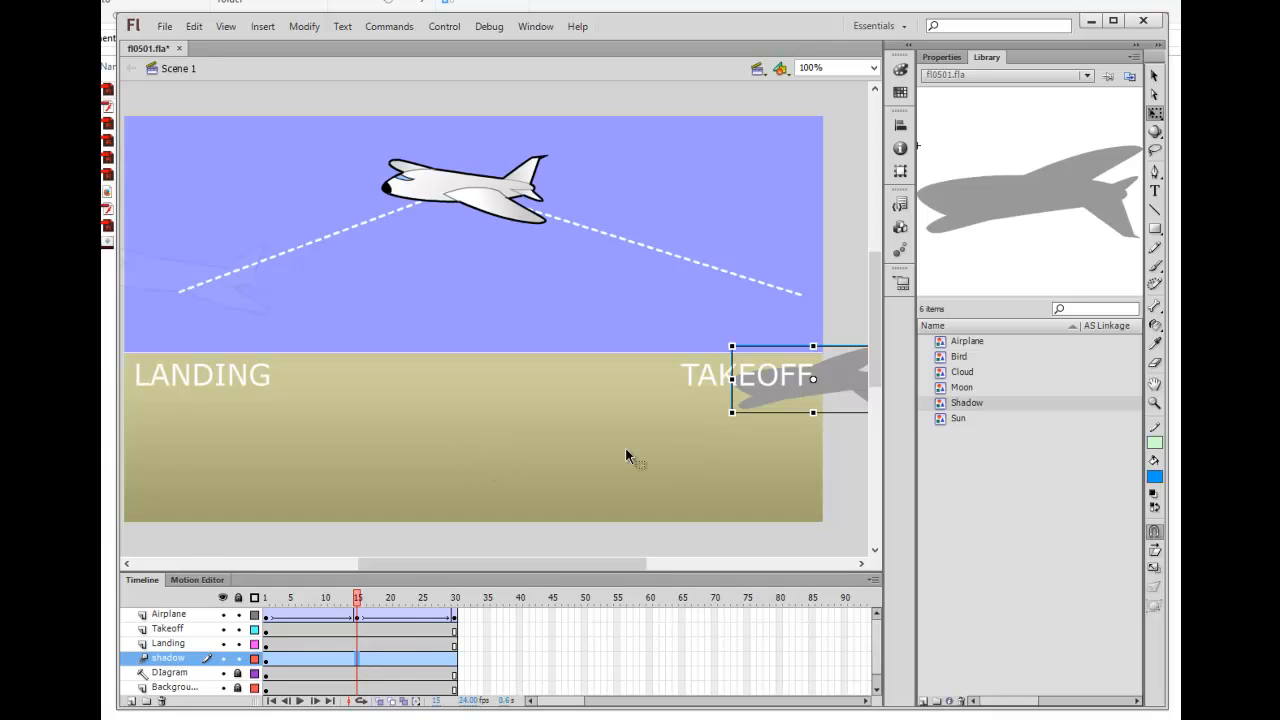
{"action": "left_click_drag", "start_coordinate": [848, 388], "coordinate": [497, 450]}
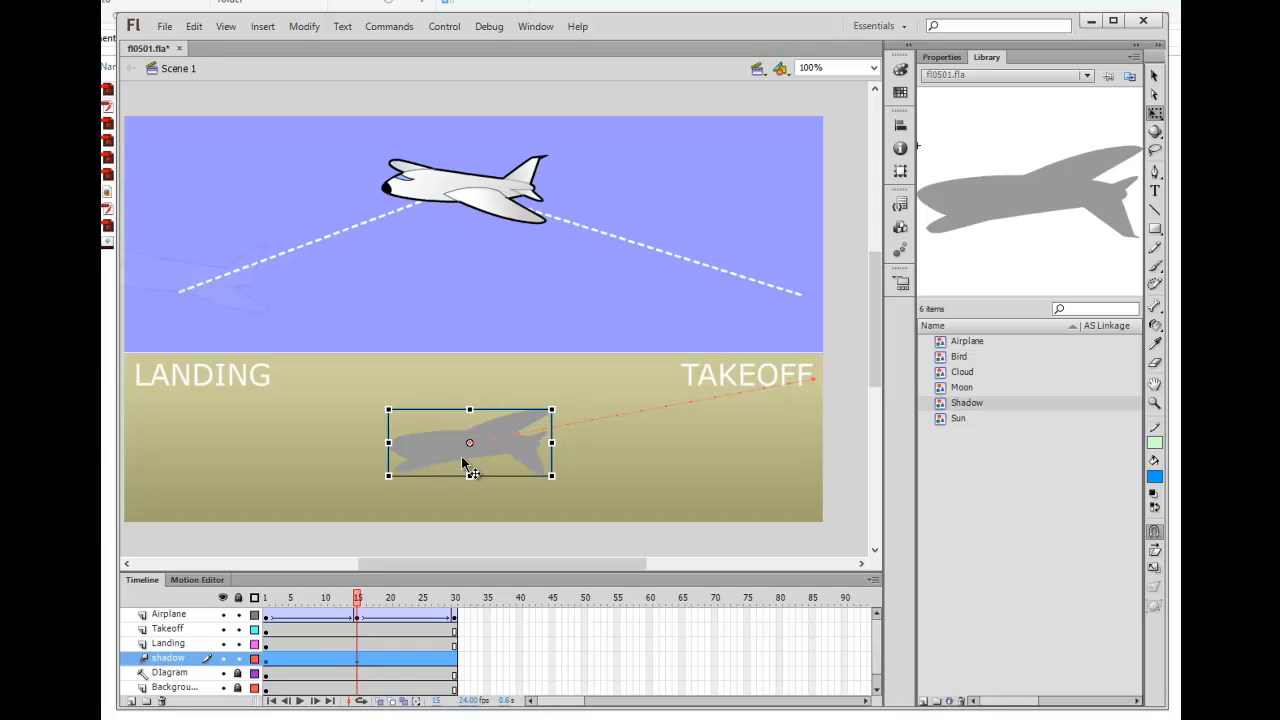
{"action": "left_click", "coordinate": [370, 662]}
{"action": "left_click", "coordinate": [511, 661]}
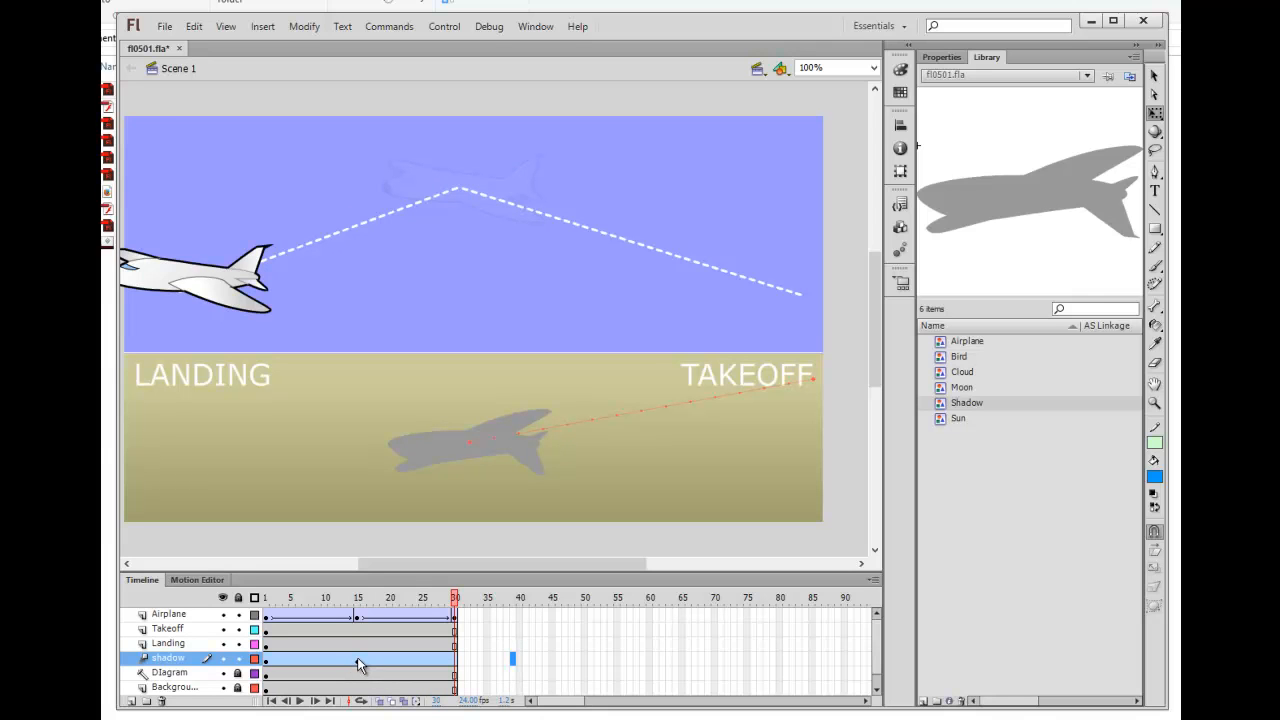
{"action": "left_click", "coordinate": [365, 660]}
{"action": "left_click", "coordinate": [358, 660]}
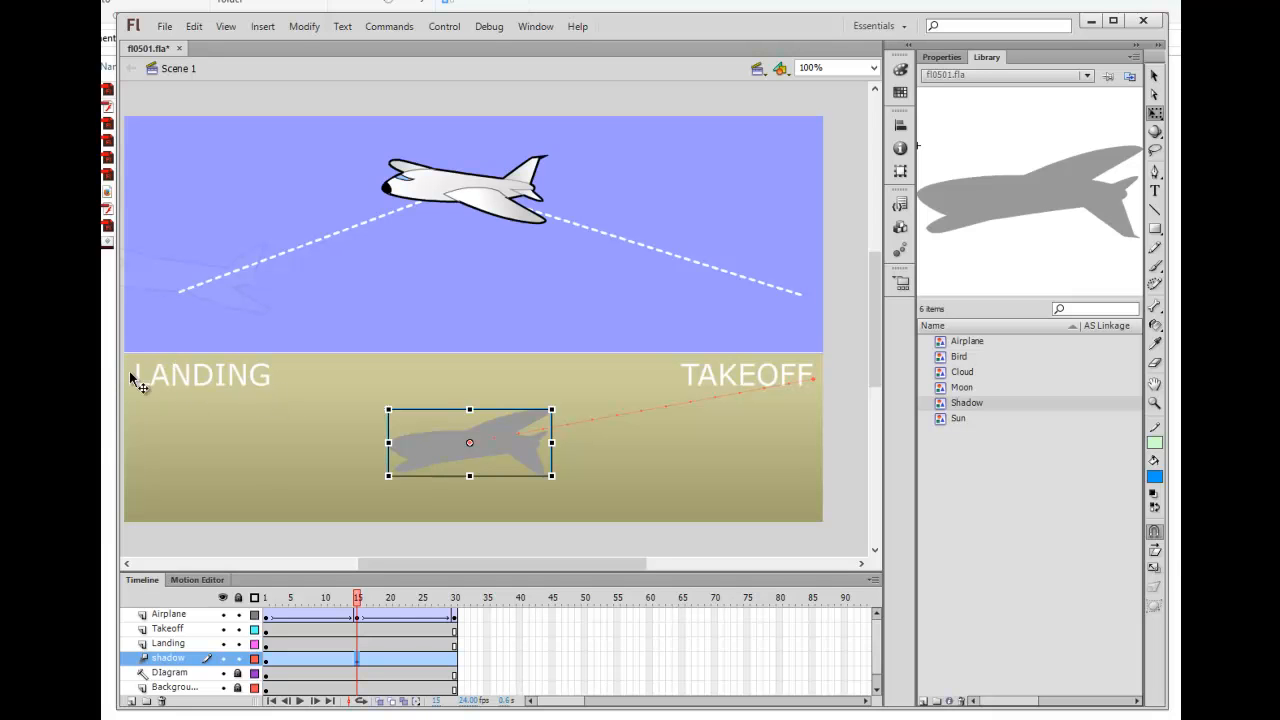
At frame 30, move the shadow to the LANDING label, directly below the airplane.
{"action": "left_click", "coordinate": [455, 659]}
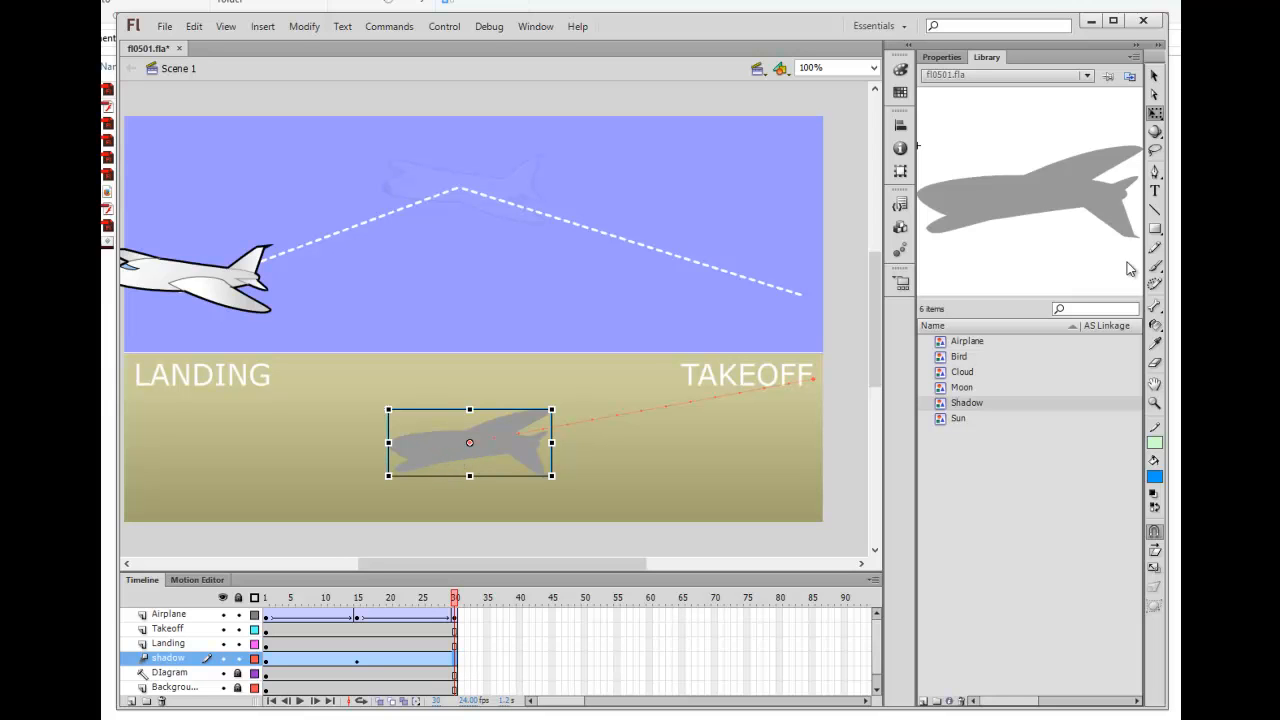
{"action": "left_click", "coordinate": [1154, 77]}
{"action": "left_click_drag", "start_coordinate": [403, 443], "coordinate": [157, 391]}
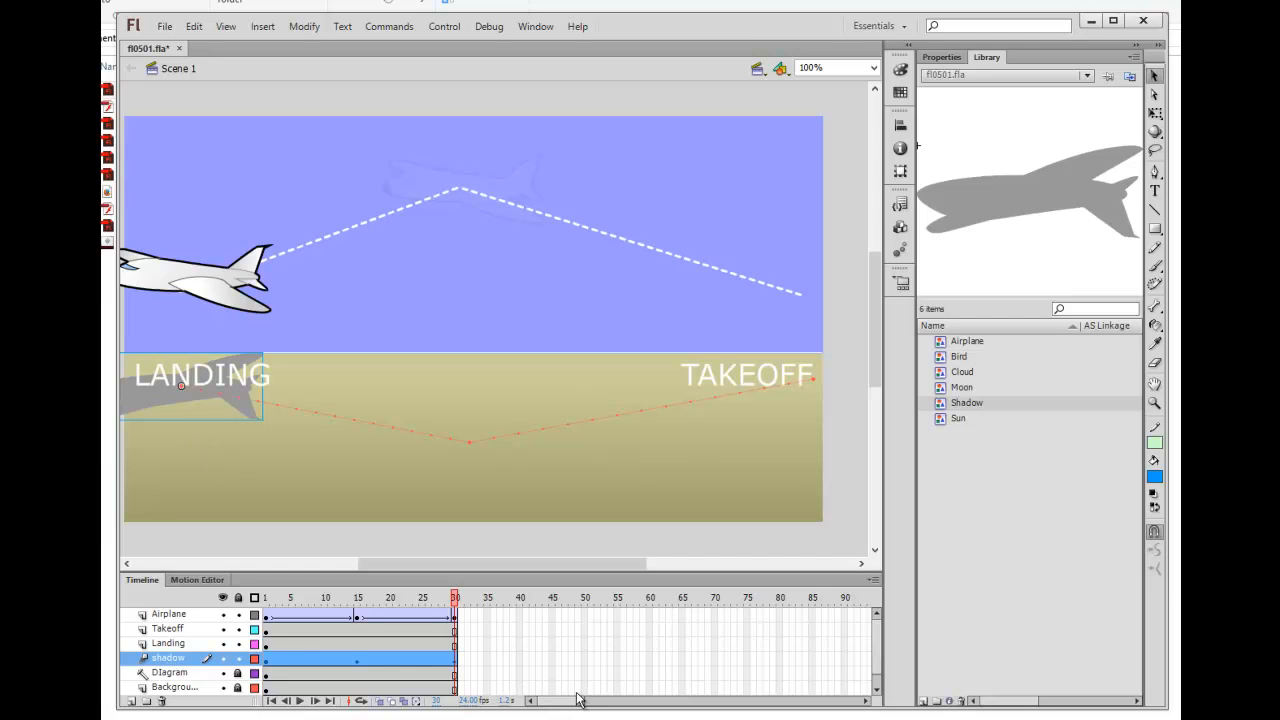
Play the animation on the stage and check the shadow's position at frame 15.
{"action": "left_click", "coordinate": [301, 701]}
{"action": "left_click", "coordinate": [302, 701]}
{"action": "left_click", "coordinate": [357, 661]}
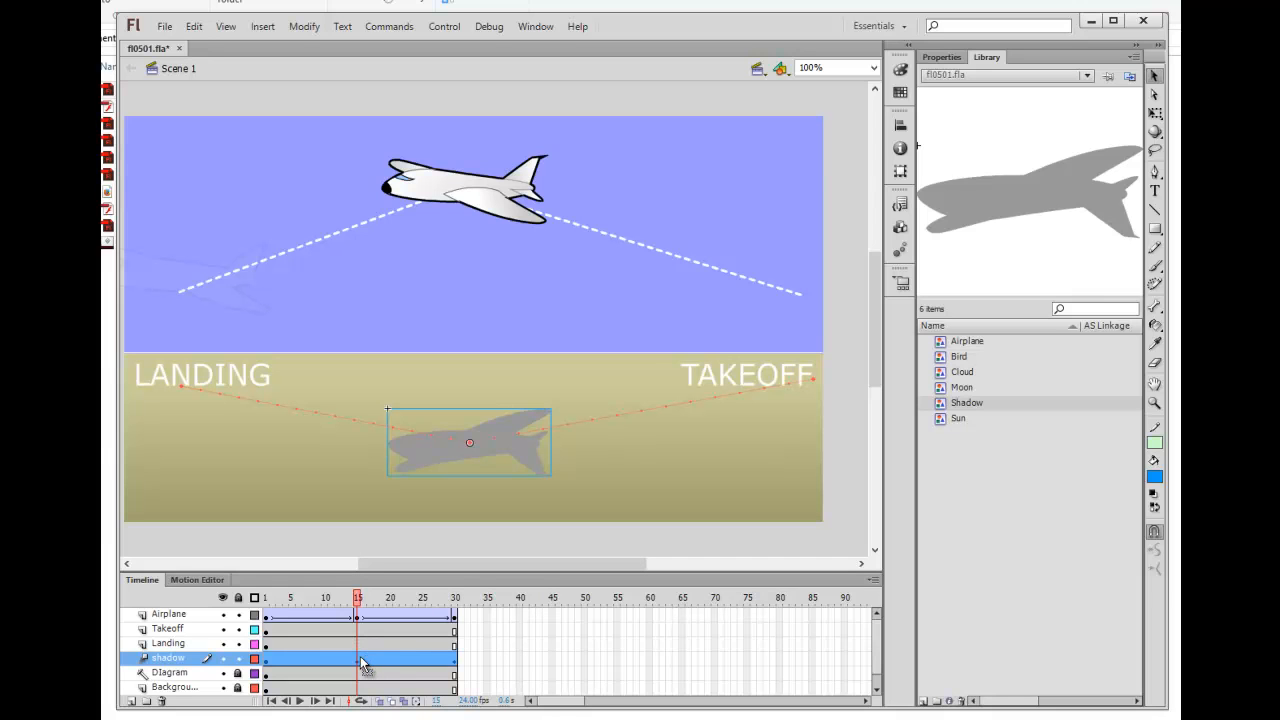
At frame 1, apply an Alpha color effect to the shadow near the TAKEOFF label and keep it at 100%.
{"action": "left_click", "coordinate": [265, 660]}
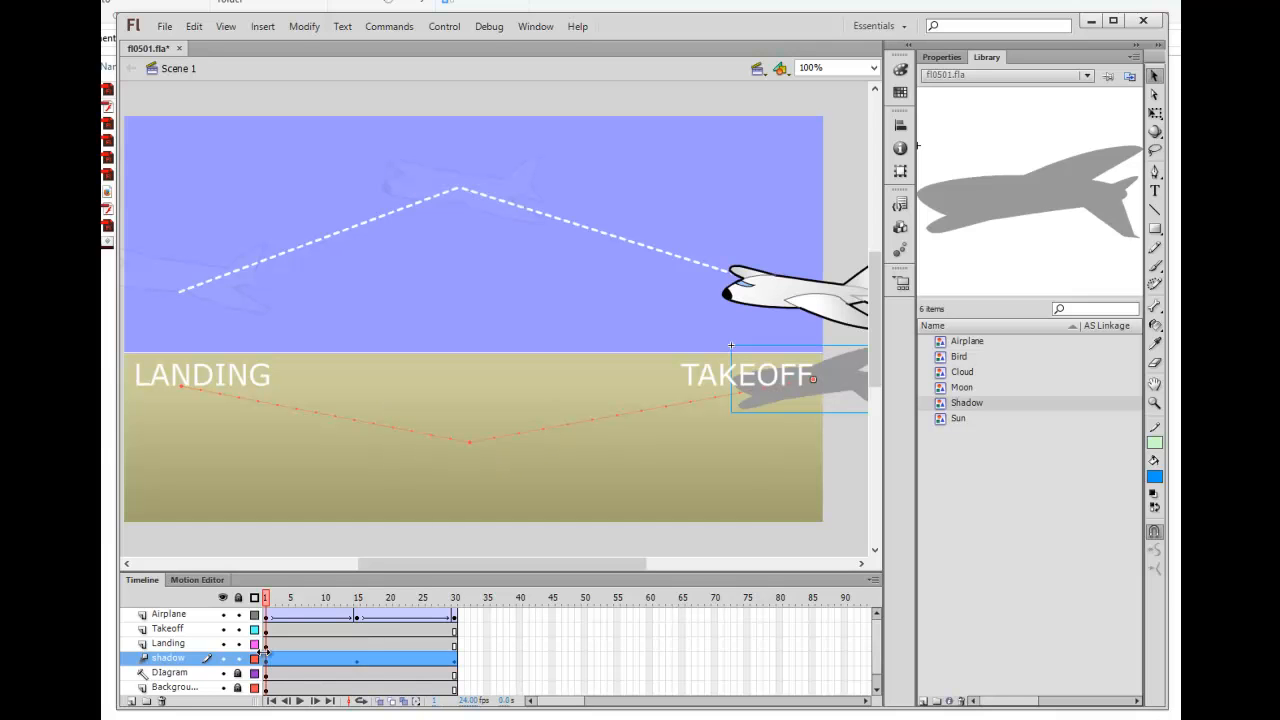
{"action": "left_click", "coordinate": [950, 59]}
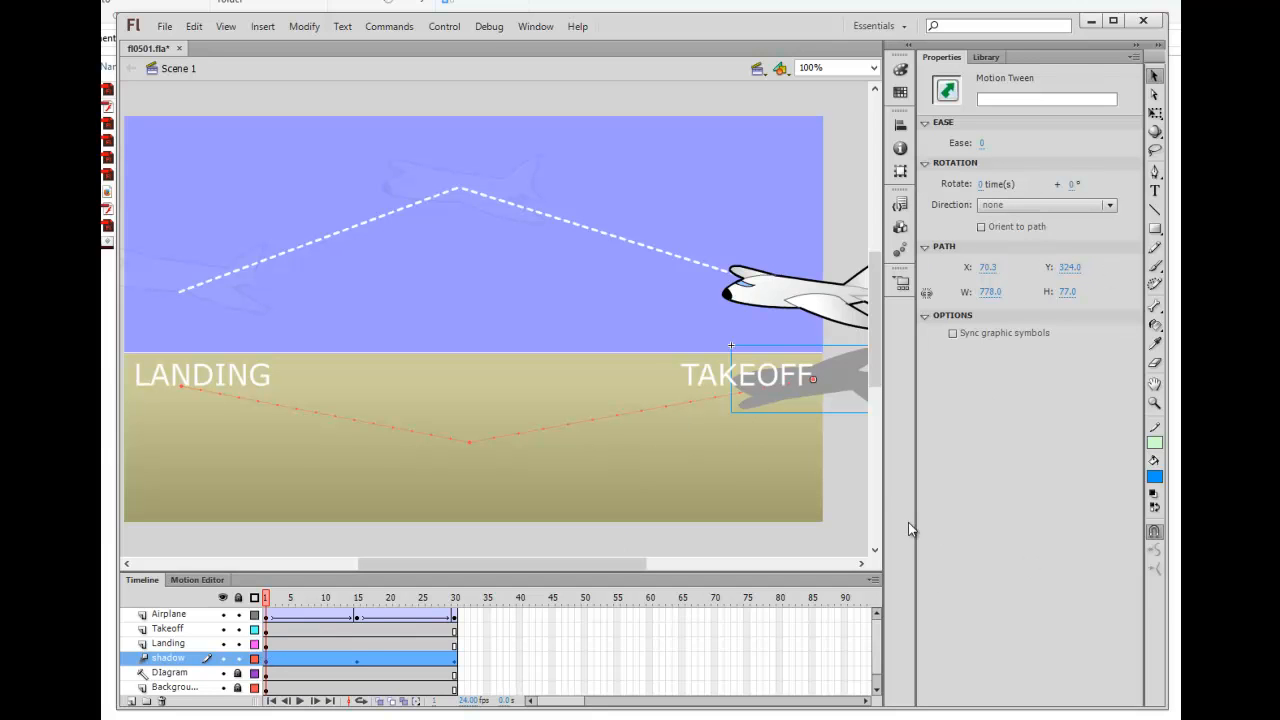
{"action": "left_click", "coordinate": [832, 385]}
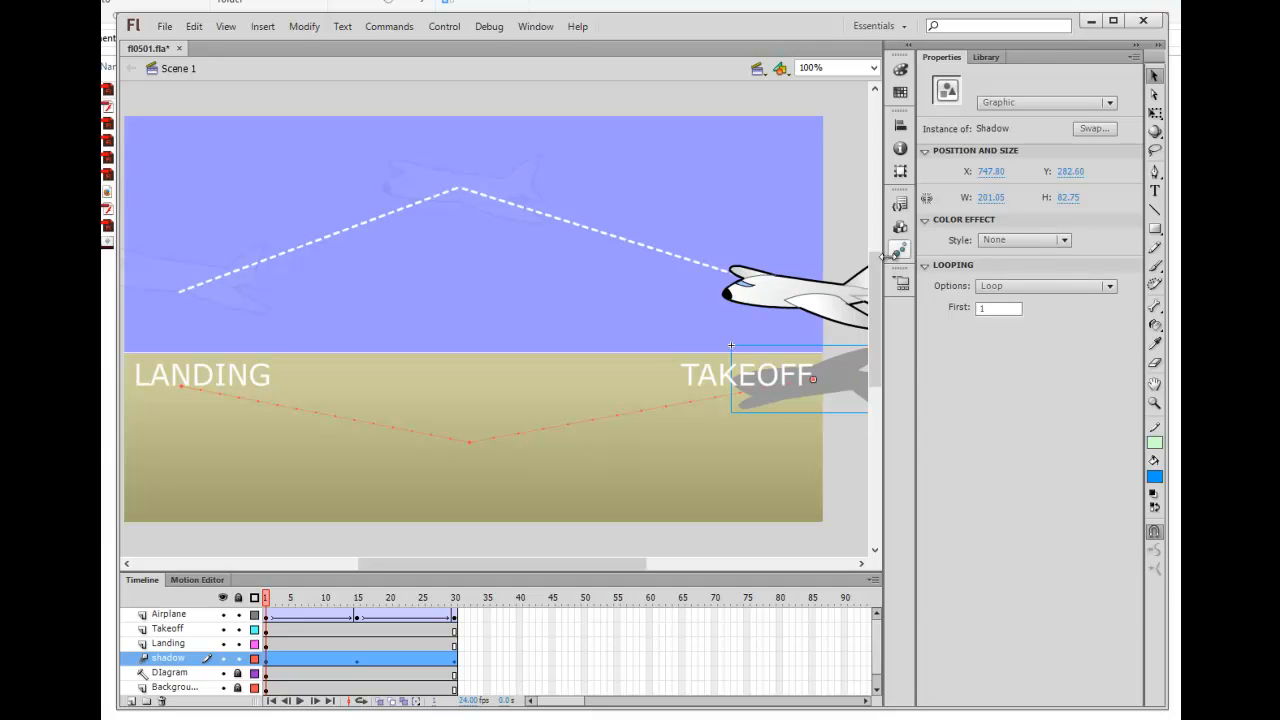
{"action": "left_click", "coordinate": [1064, 241]}
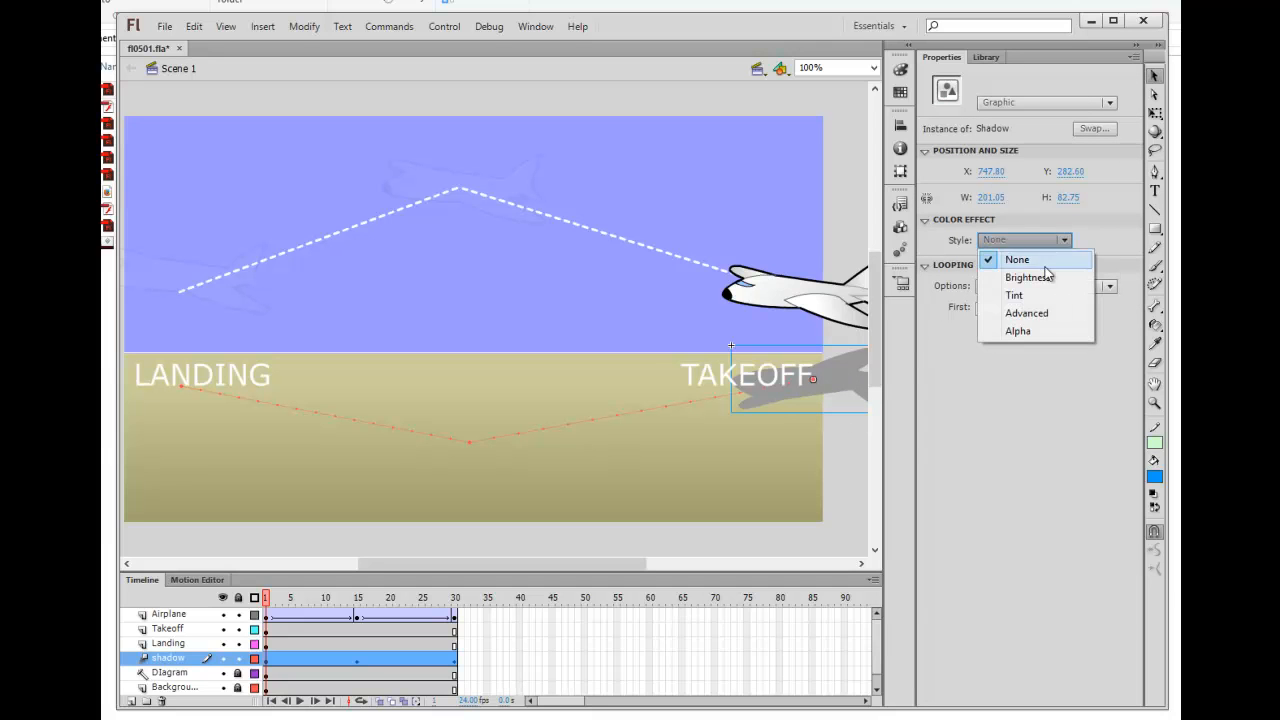
{"action": "left_click", "coordinate": [1018, 331]}
{"action": "left_click_drag", "start_coordinate": [1072, 268], "coordinate": [1108, 268]}
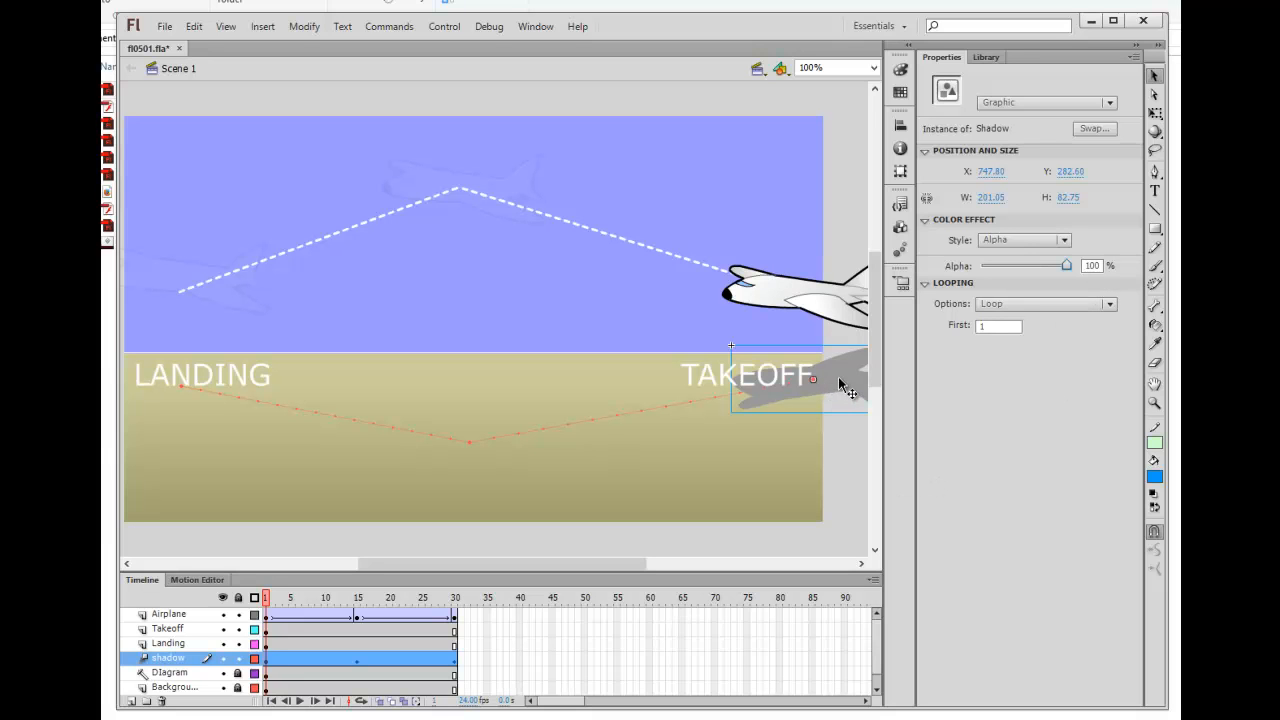
At frame 15, set the shadow's alpha to 39%.
{"action": "left_click", "coordinate": [357, 662]}
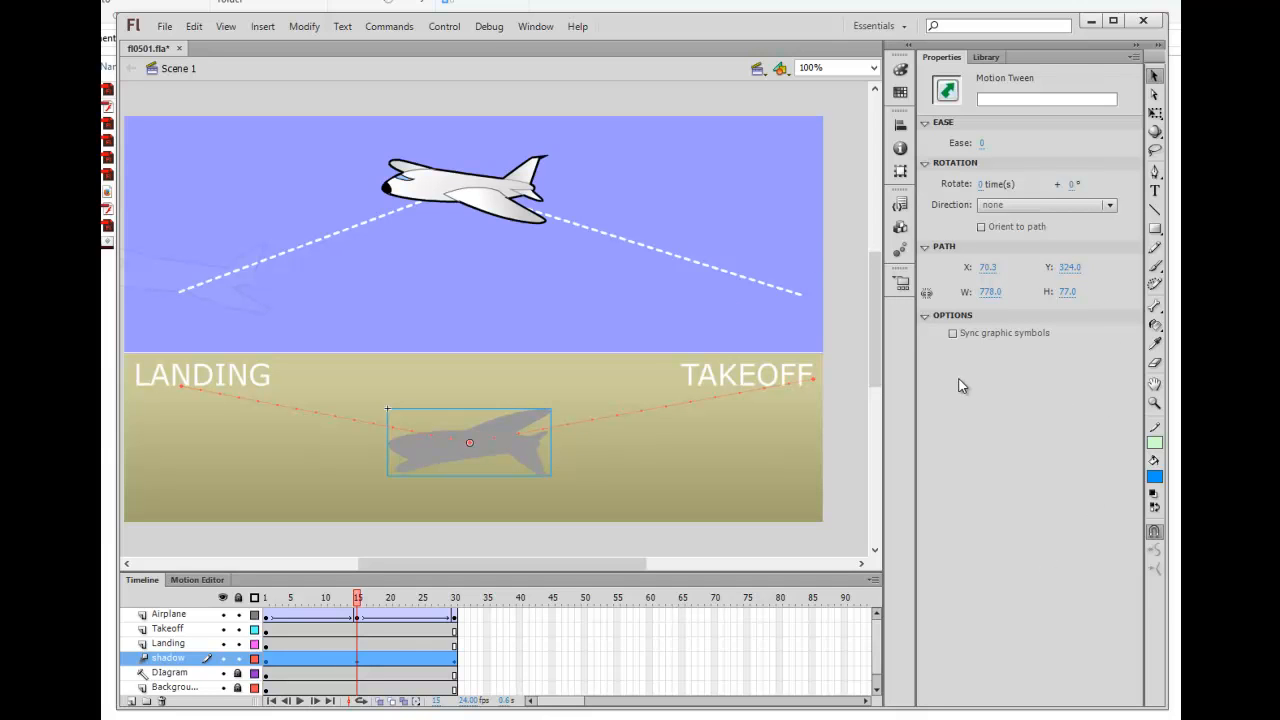
{"action": "left_click", "coordinate": [524, 449]}
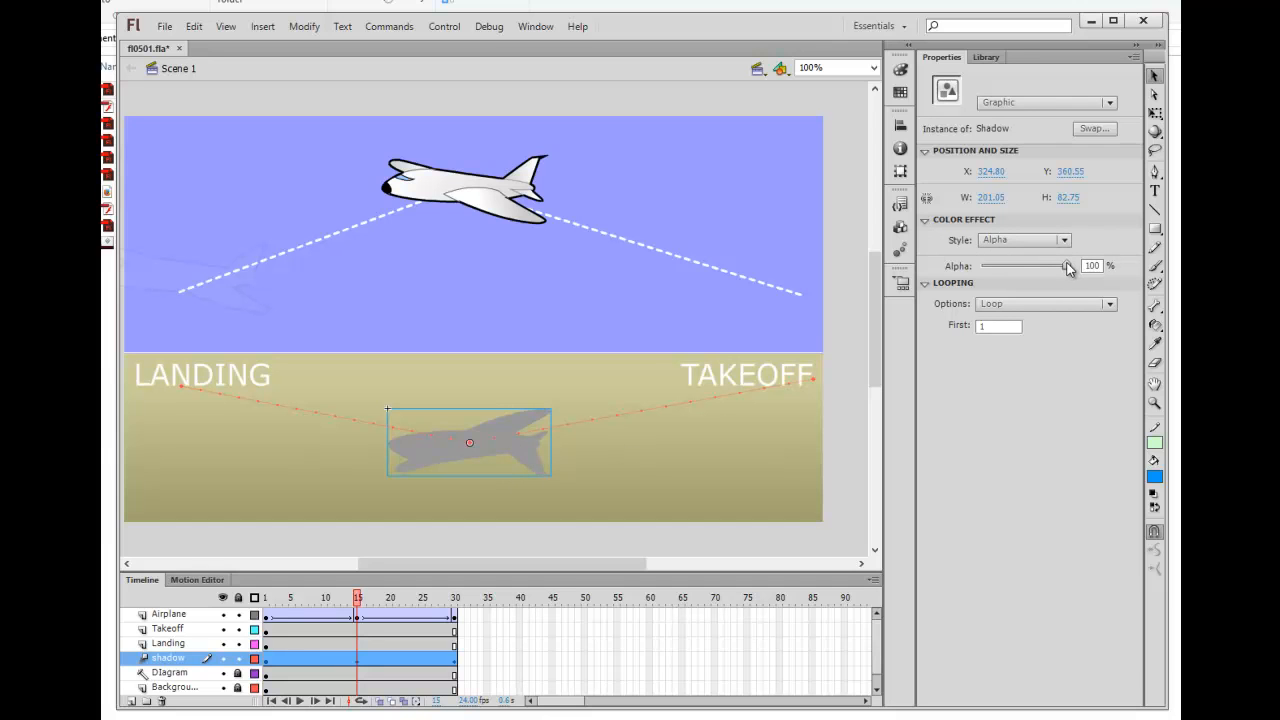
{"action": "left_click_drag", "start_coordinate": [1040, 260], "coordinate": [1014, 263]}
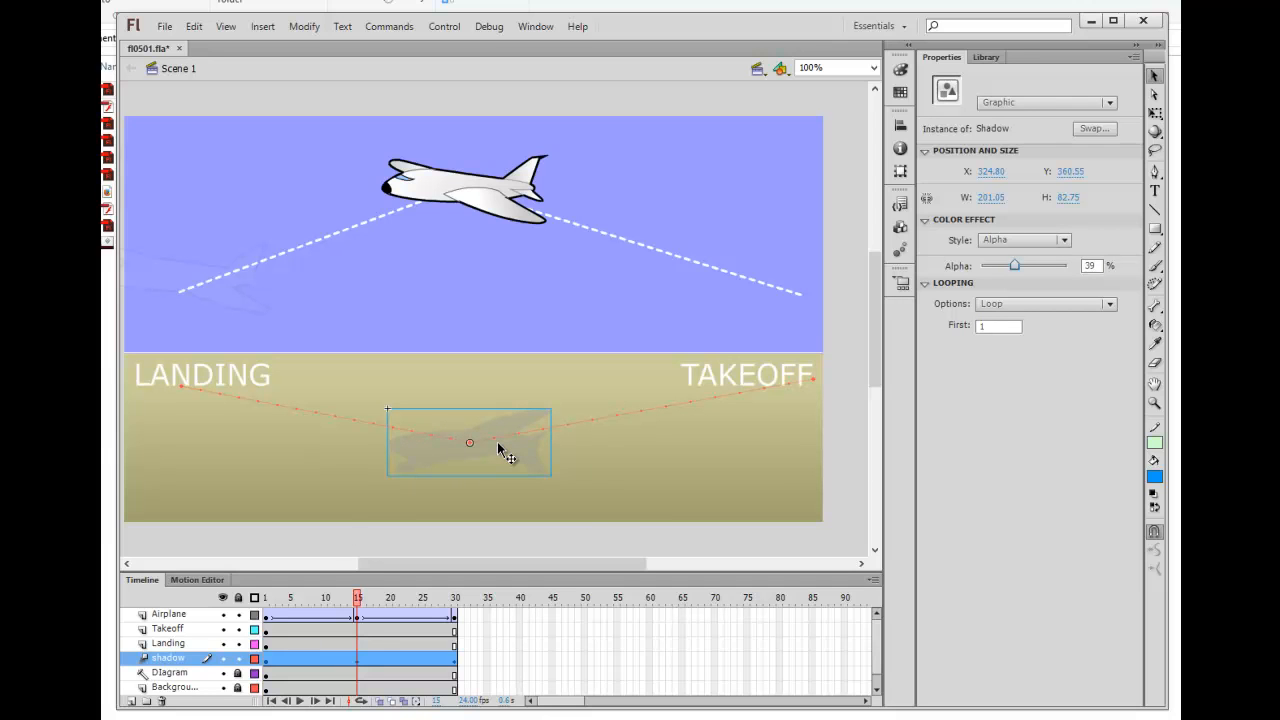
Select the shadow at frame 30, show its tween properties in the Motion Editor and enlarge the editor area.
{"action": "left_click", "coordinate": [455, 658]}
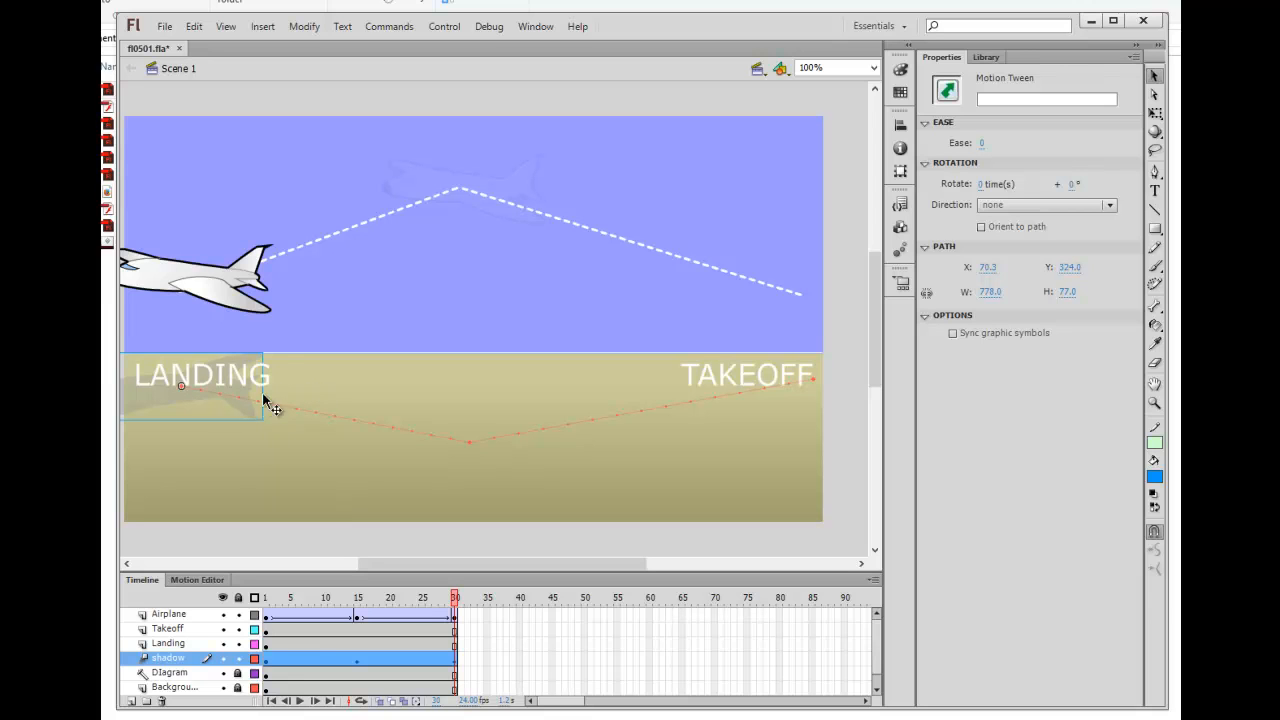
{"action": "left_click", "coordinate": [454, 662]}
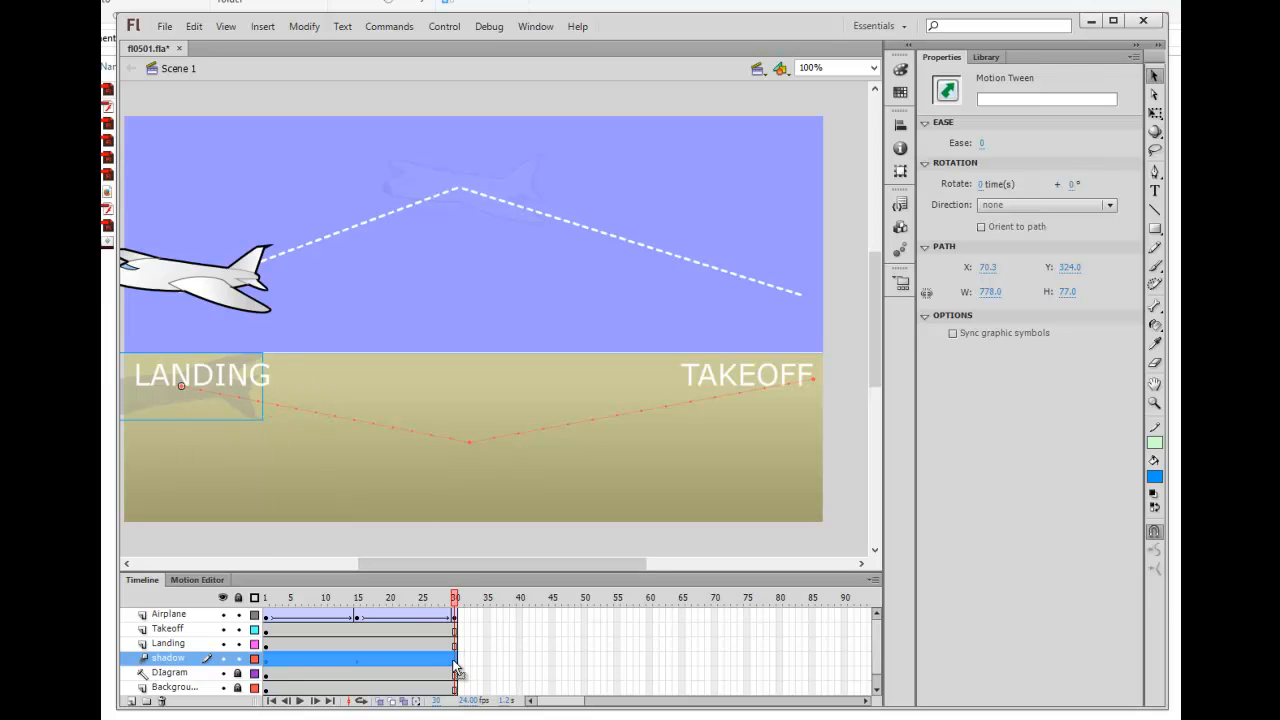
{"action": "left_click", "coordinate": [147, 410]}
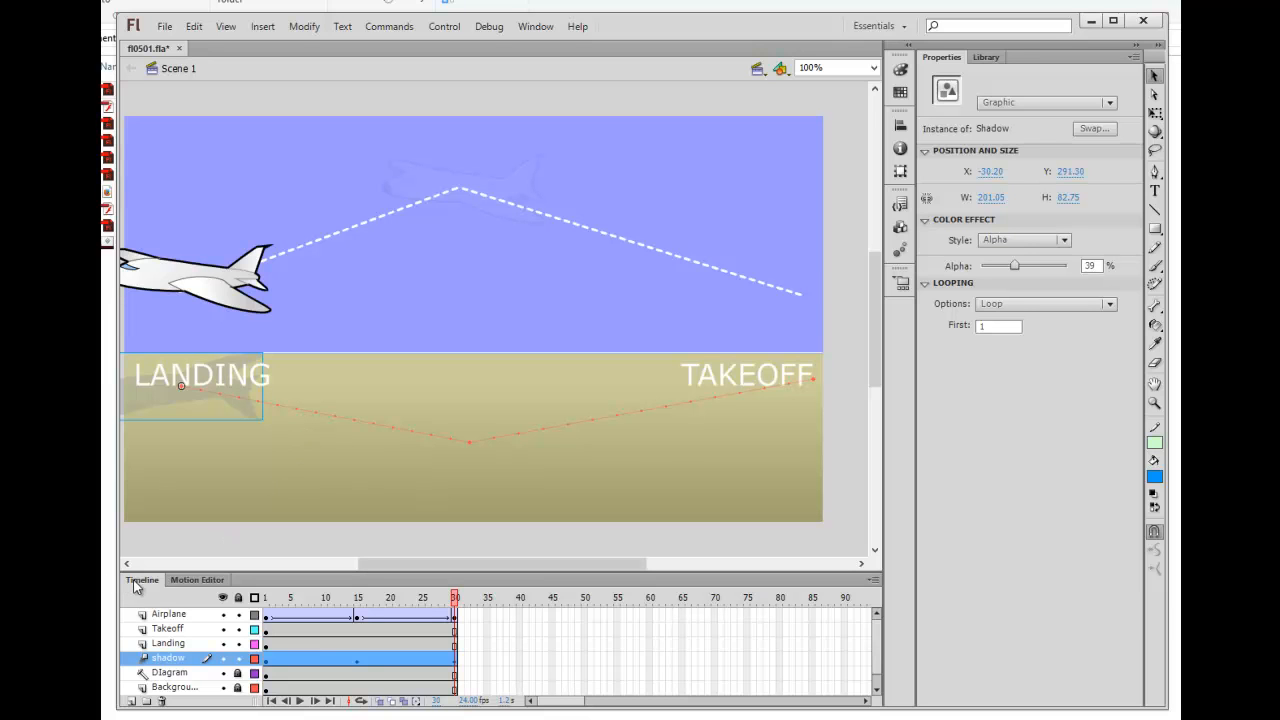
{"action": "left_click", "coordinate": [190, 580]}
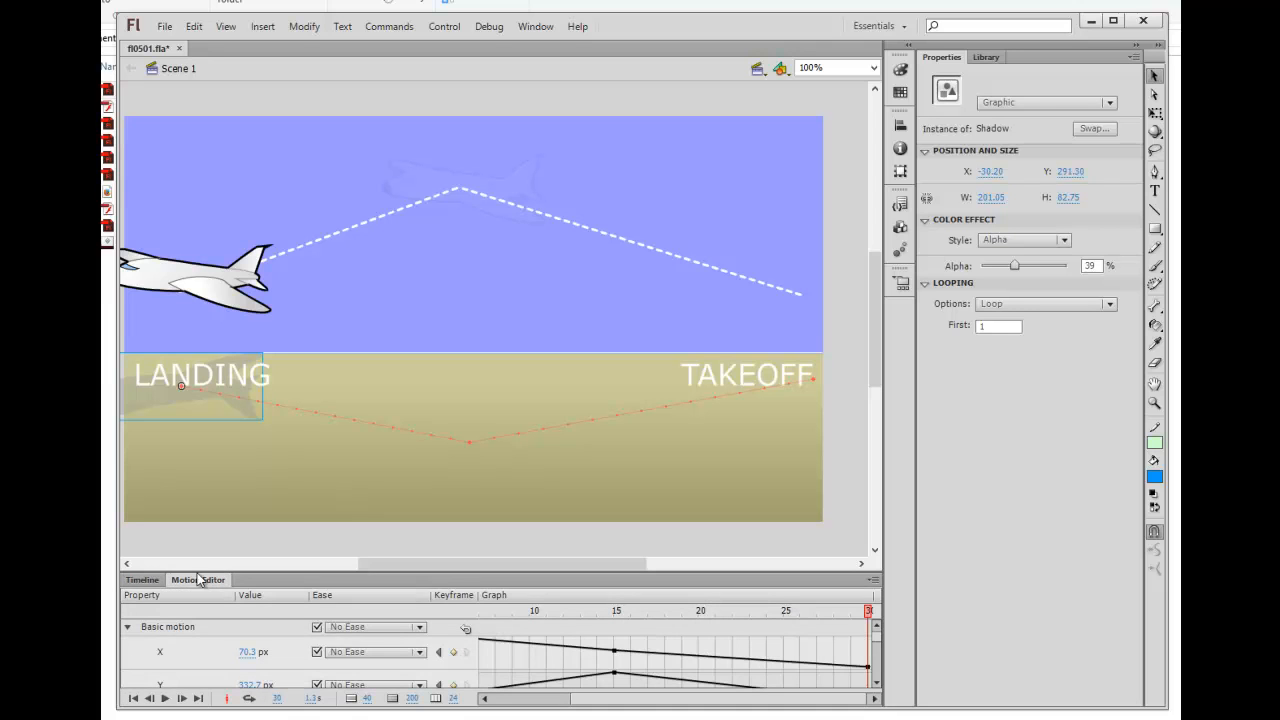
{"action": "left_click", "coordinate": [142, 580]}
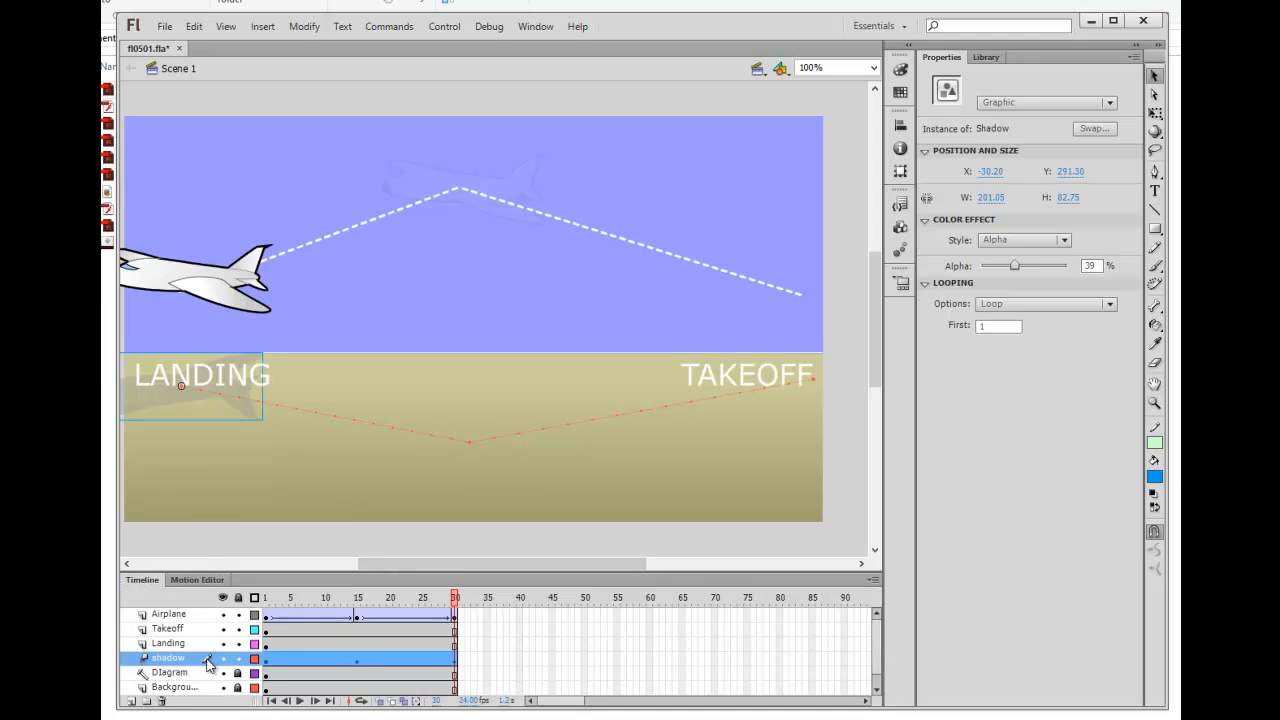
{"action": "left_click", "coordinate": [200, 580]}
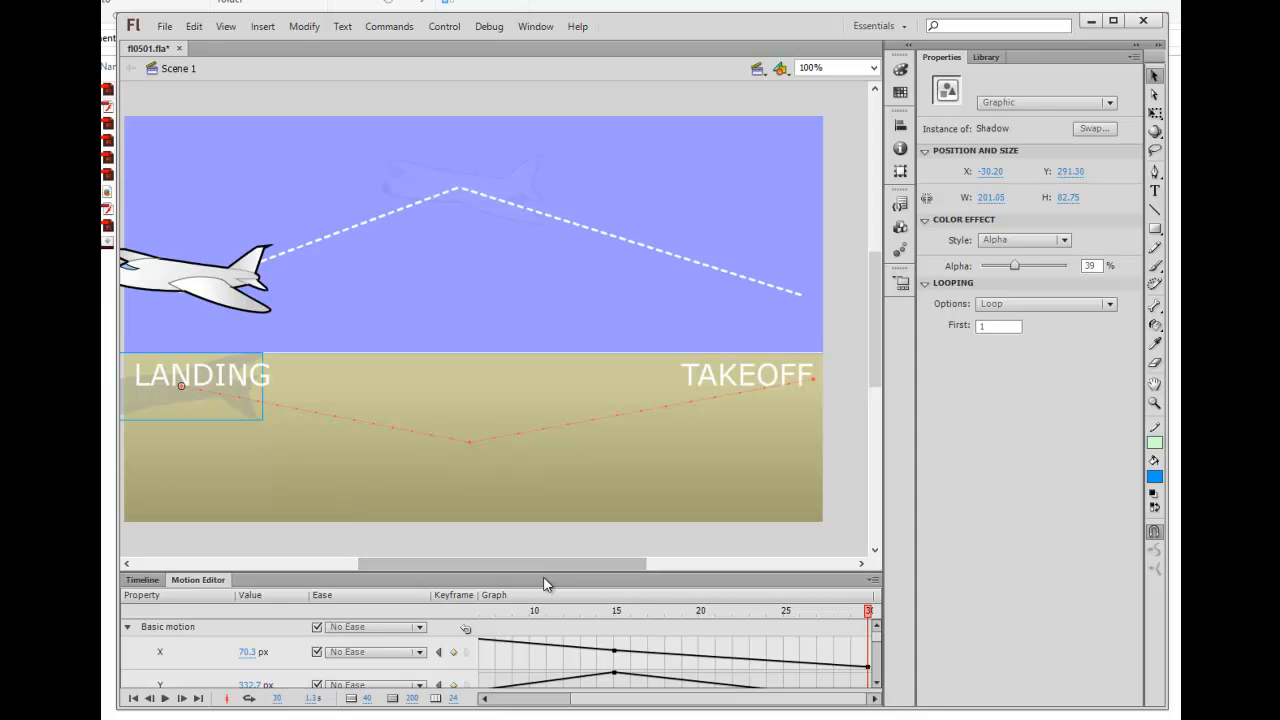
{"action": "left_click_drag", "start_coordinate": [543, 573], "coordinate": [543, 499]}
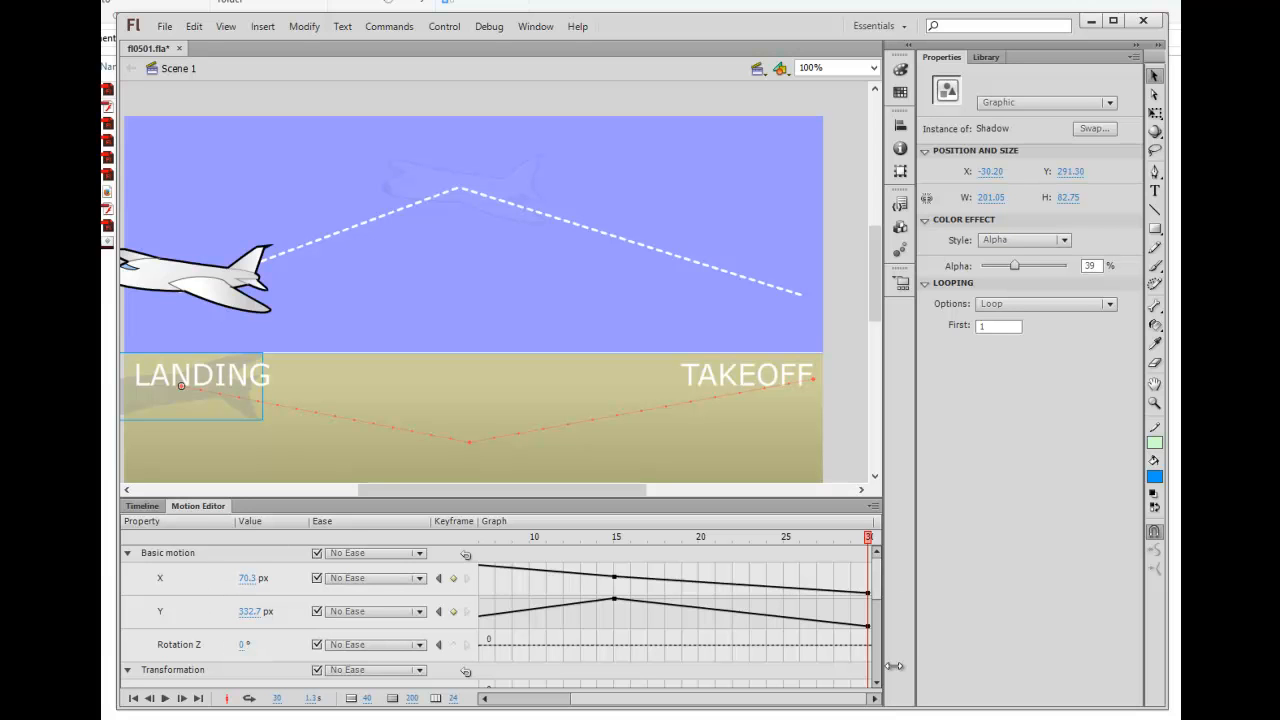
In the Motion Editor, set the shadow's alpha amount to 84% at frame 30.
{"action": "left_click_drag", "start_coordinate": [879, 585], "coordinate": [869, 652]}
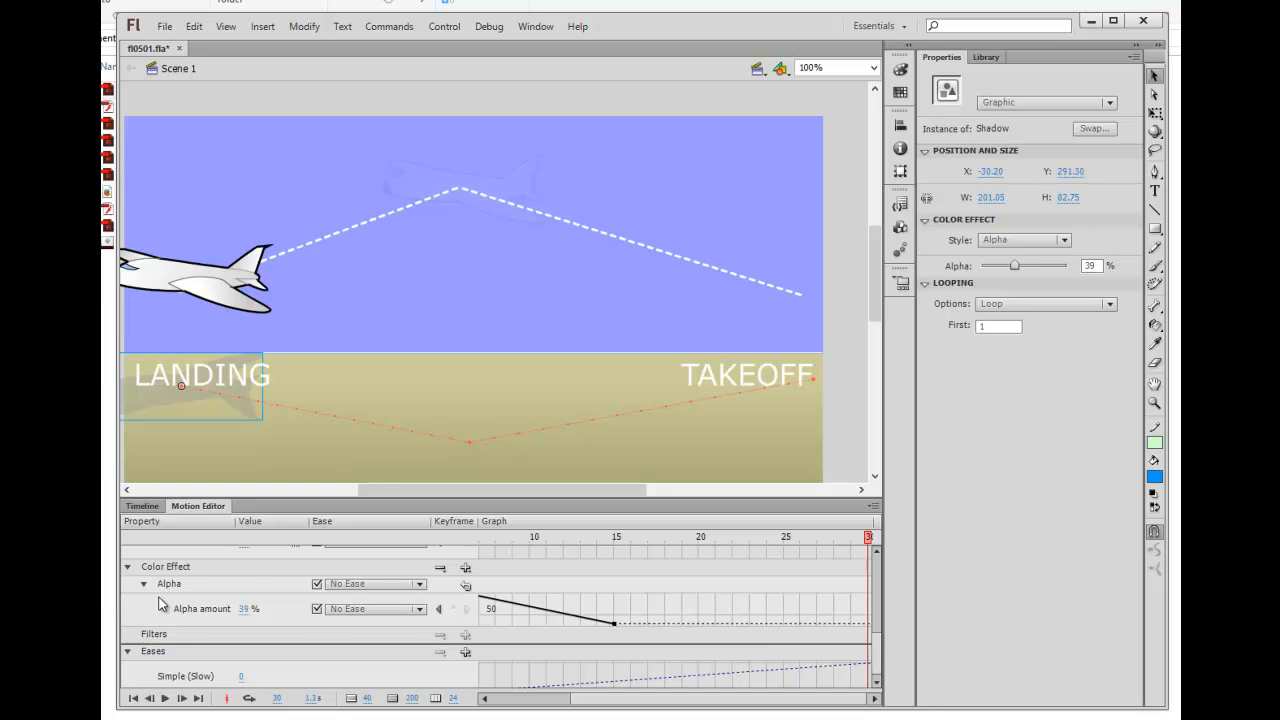
{"action": "scroll", "coordinate": [160, 602], "scroll_direction": "up", "scroll_amount": 3}
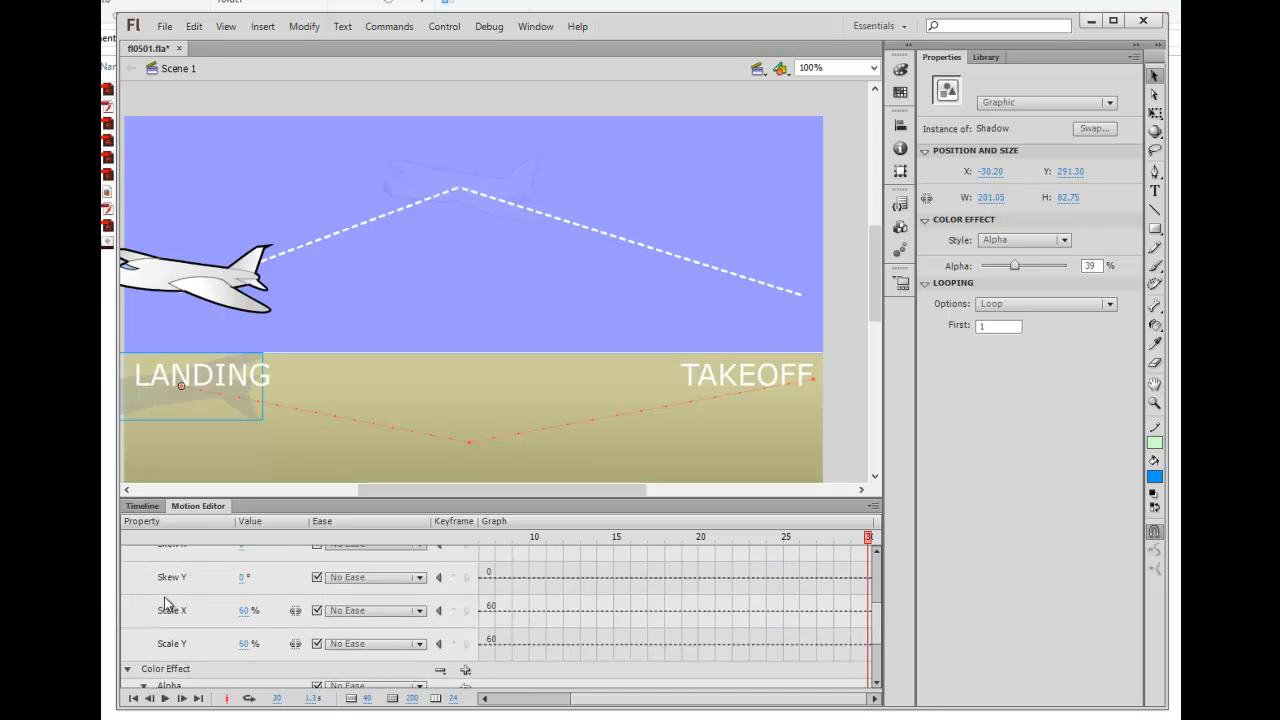
{"action": "scroll", "coordinate": [180, 592], "scroll_direction": "down", "scroll_amount": 3}
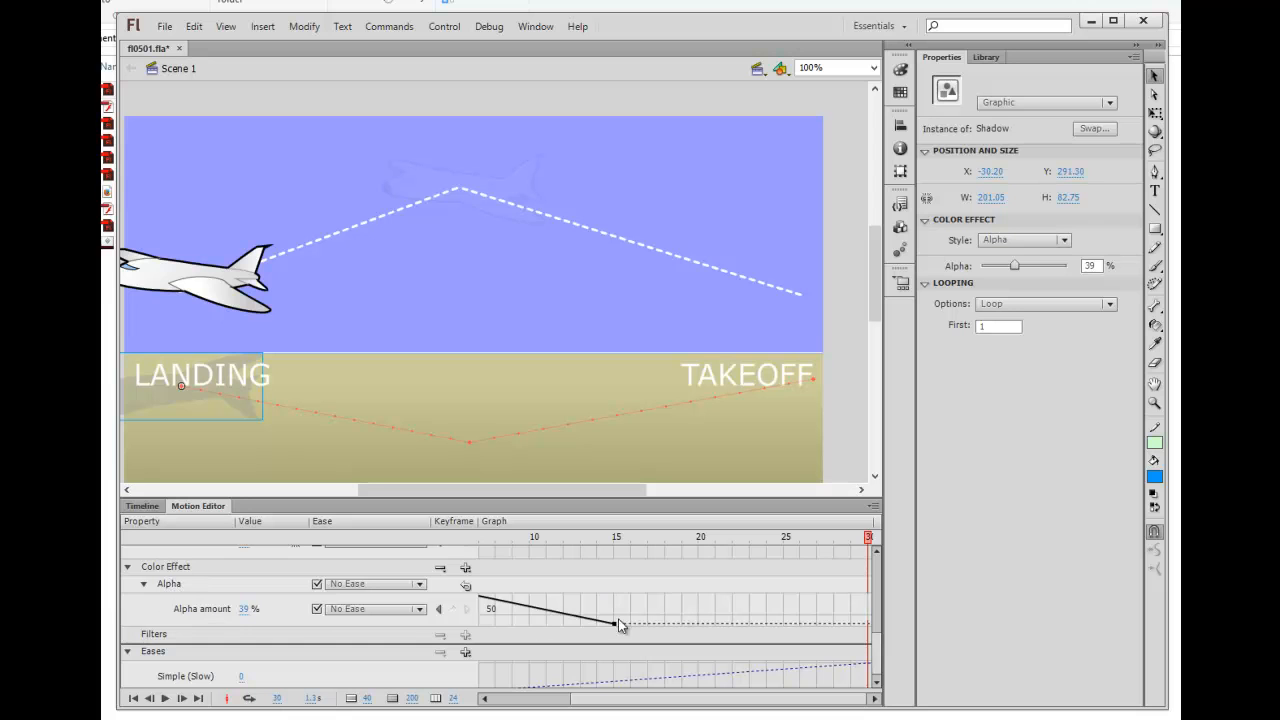
{"action": "left_click_drag", "start_coordinate": [868, 537], "coordinate": [618, 540]}
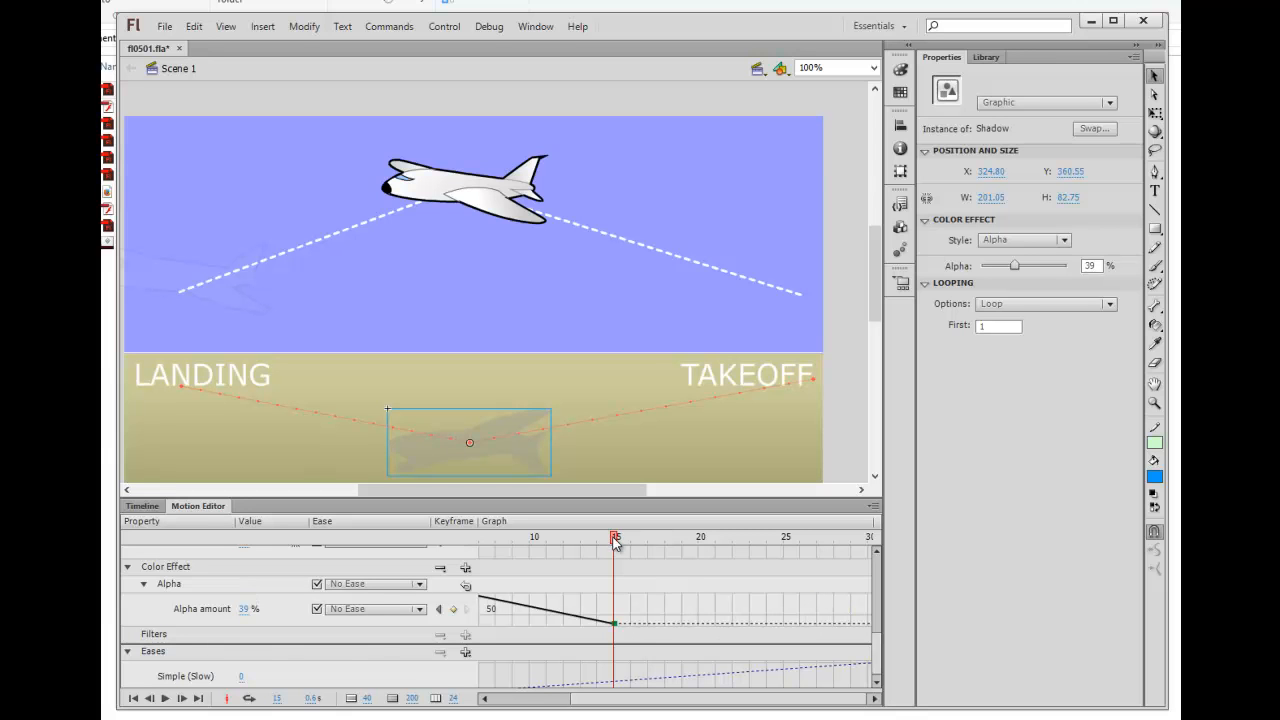
{"action": "left_click_drag", "start_coordinate": [616, 542], "coordinate": [867, 545]}
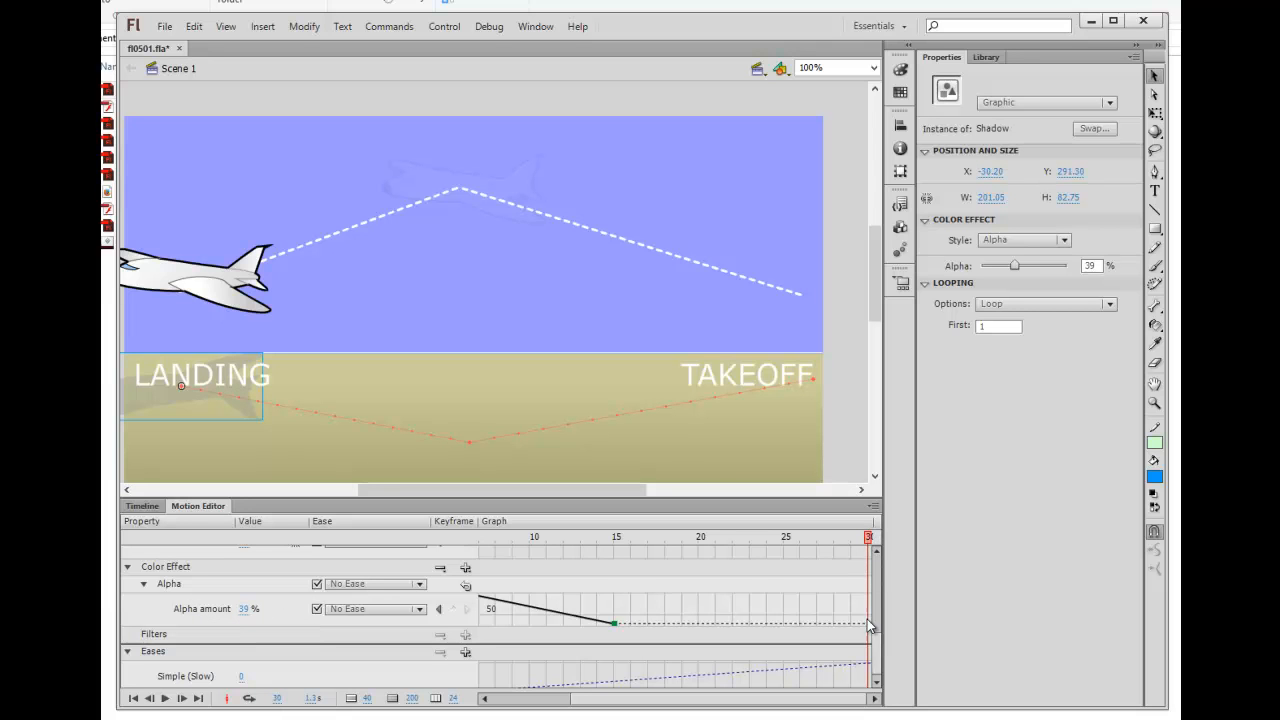
{"action": "left_click_drag", "start_coordinate": [244, 608], "coordinate": [305, 612]}
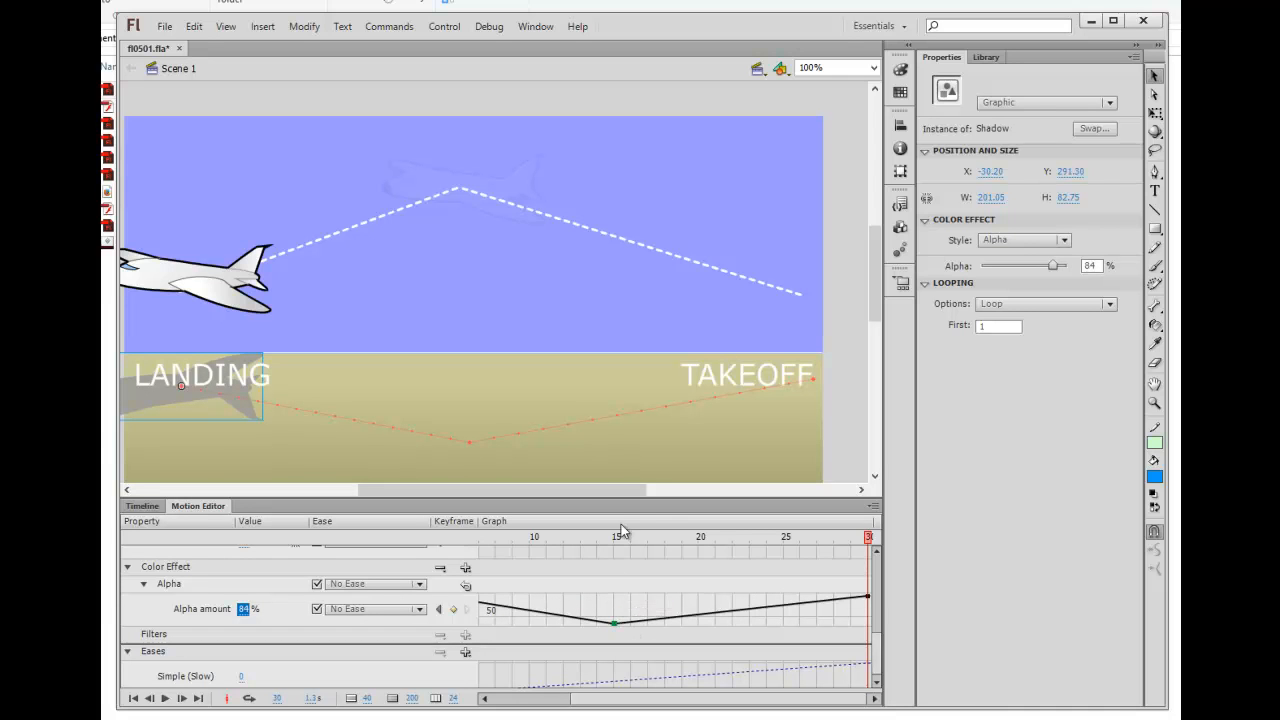
At frame 15, scale the shadow to 36% in both X and Y and link the two scale values.
{"action": "left_click_drag", "start_coordinate": [868, 540], "coordinate": [616, 540]}
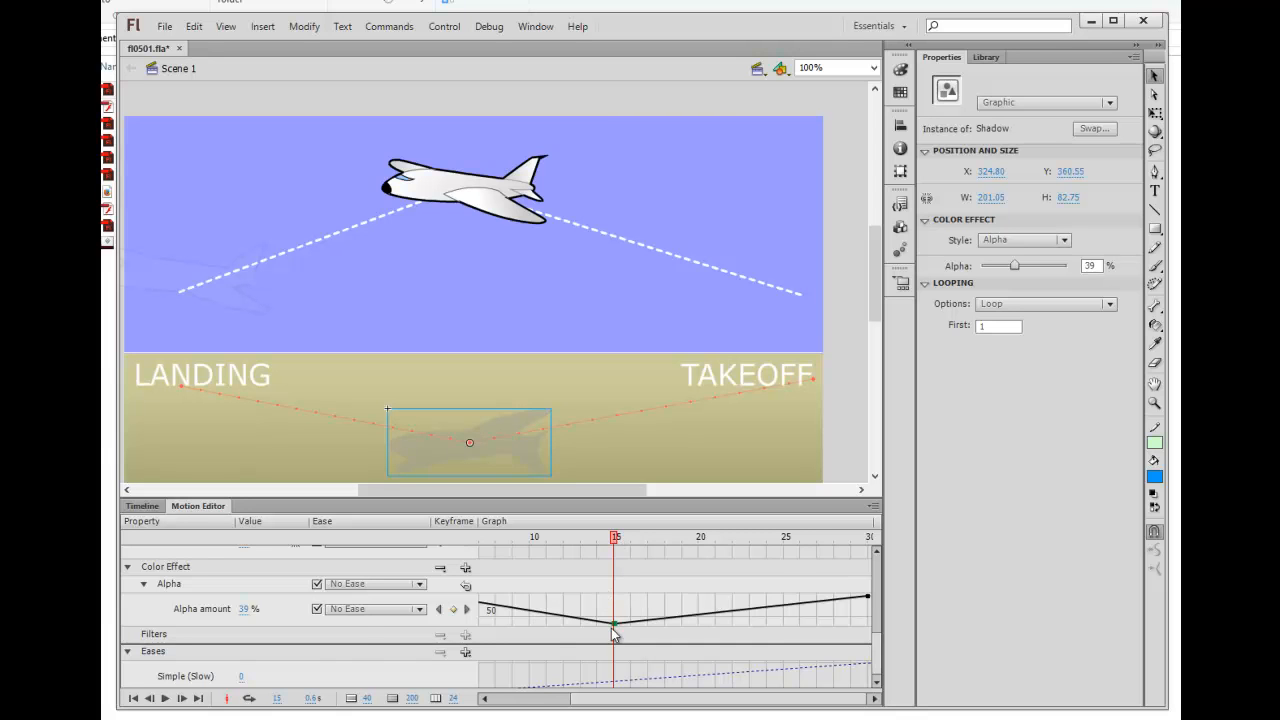
{"action": "scroll", "coordinate": [350, 634], "scroll_direction": "up", "scroll_amount": 1}
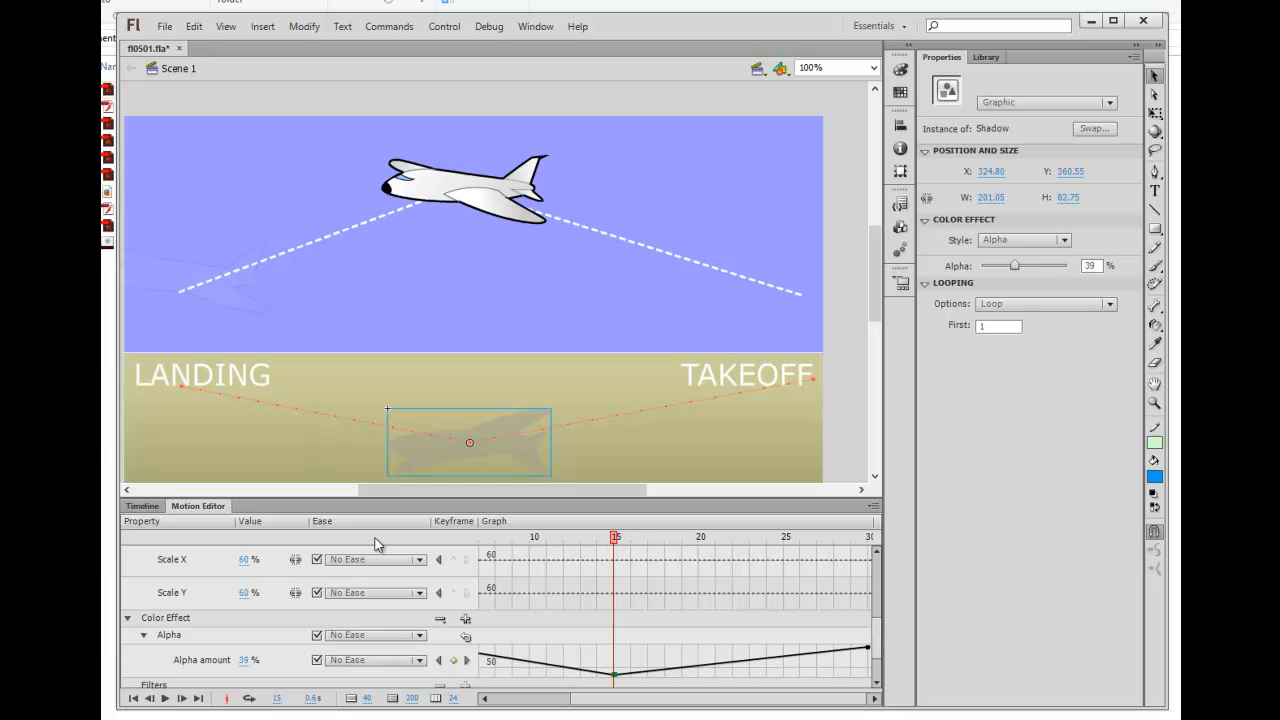
{"action": "left_click_drag", "start_coordinate": [245, 560], "coordinate": [223, 589]}
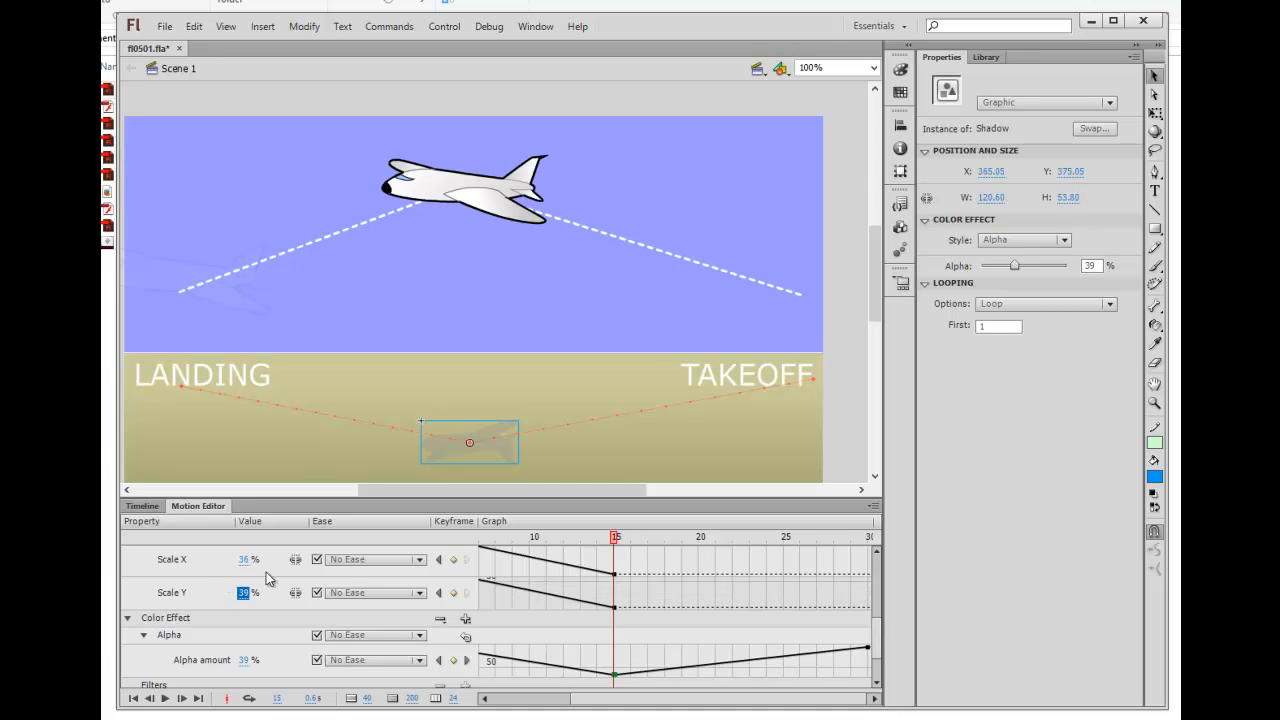
{"action": "type", "text": "36"}
{"action": "key", "text": "Return"}
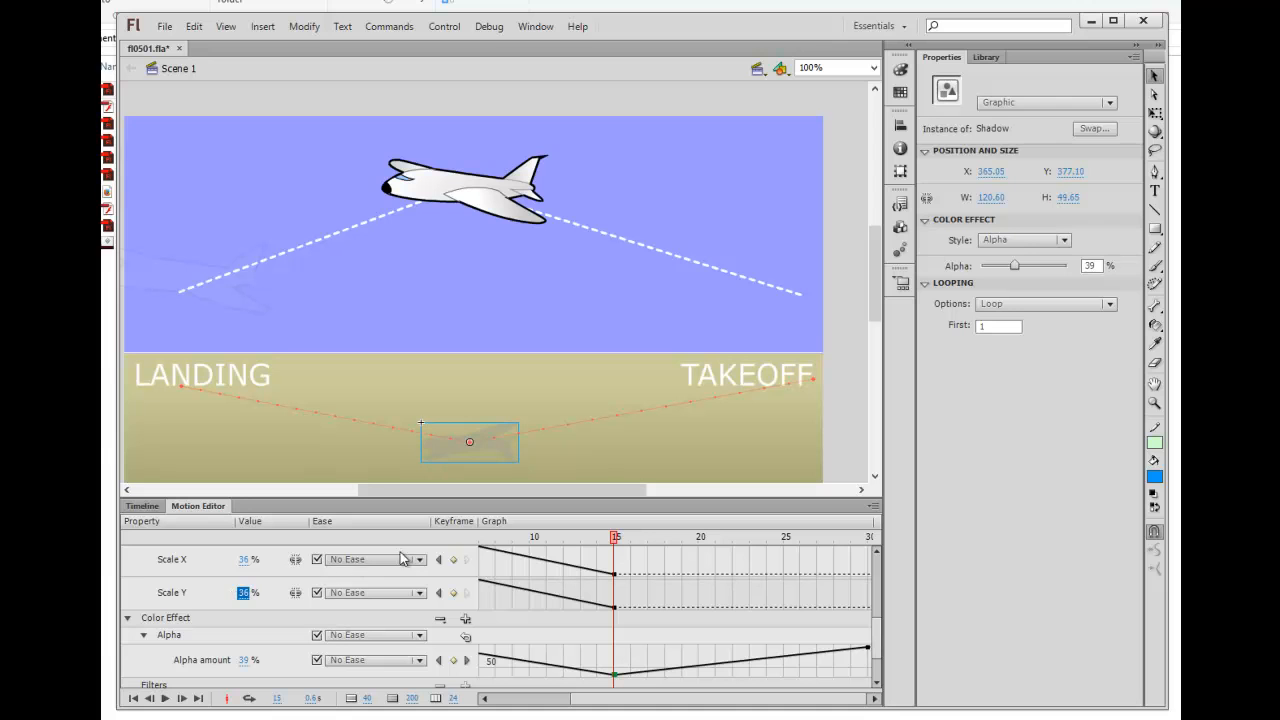
{"action": "left_click", "coordinate": [296, 560]}
At frame 30, set the shadow's linked X and Y scale to 60%.
{"action": "left_click_drag", "start_coordinate": [612, 541], "coordinate": [893, 547]}
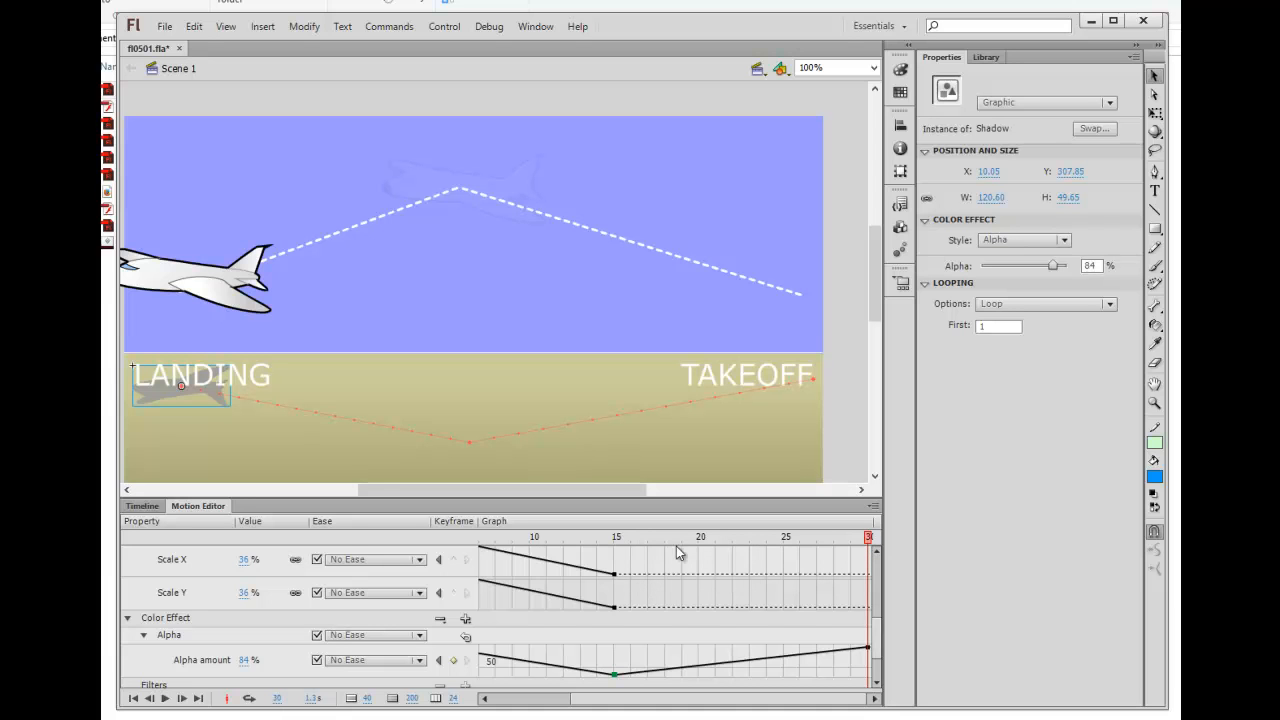
{"action": "left_click_drag", "start_coordinate": [868, 537], "coordinate": [363, 530]}
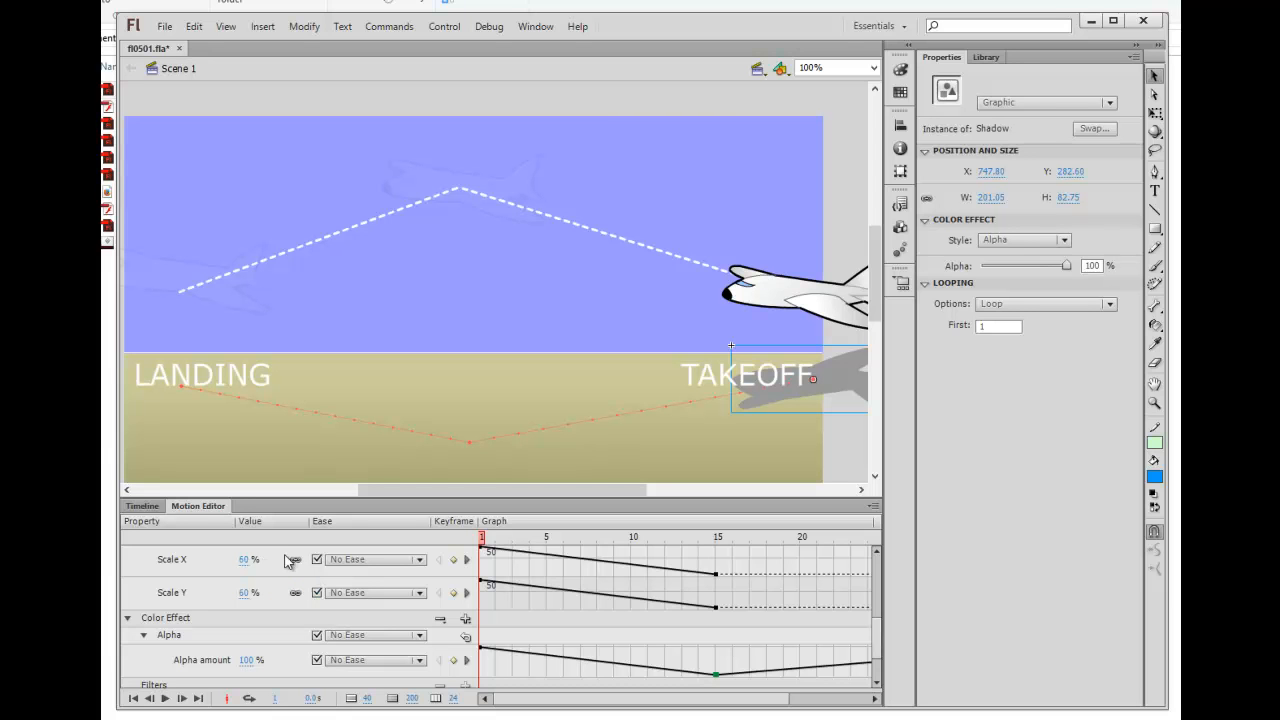
{"action": "left_click_drag", "start_coordinate": [482, 540], "coordinate": [1010, 568]}
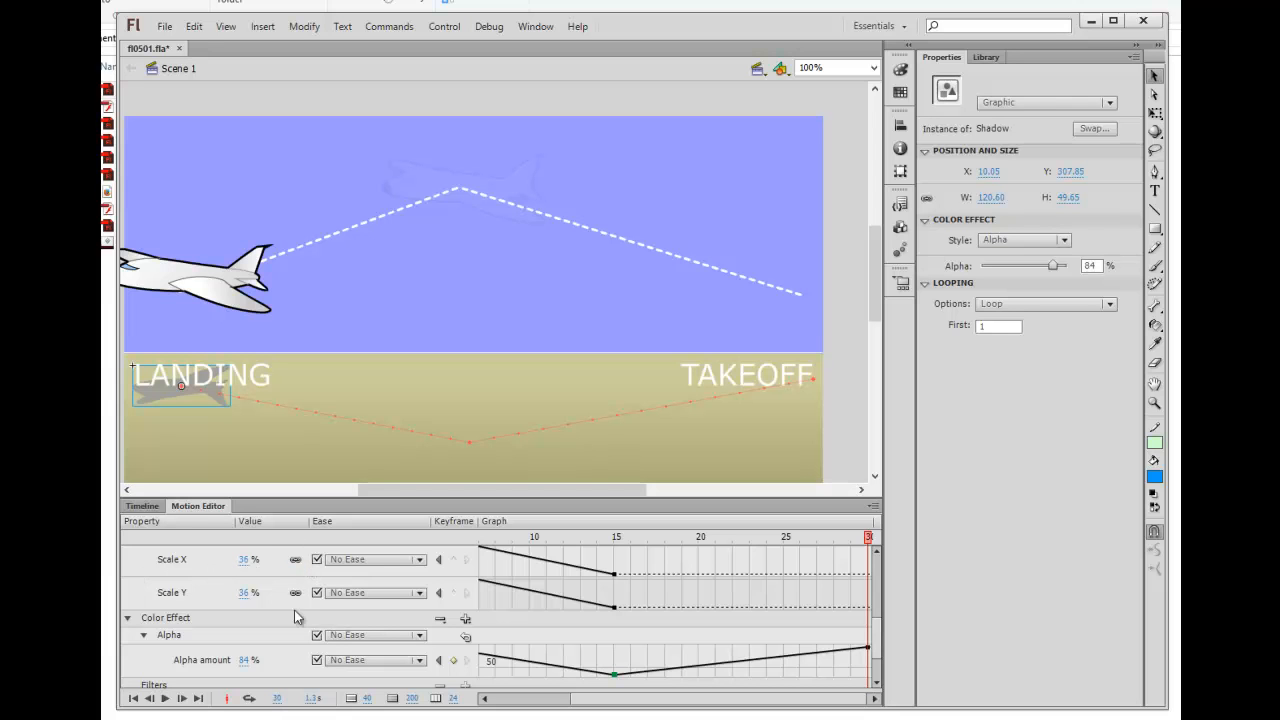
{"action": "left_click_drag", "start_coordinate": [250, 562], "coordinate": [270, 564]}
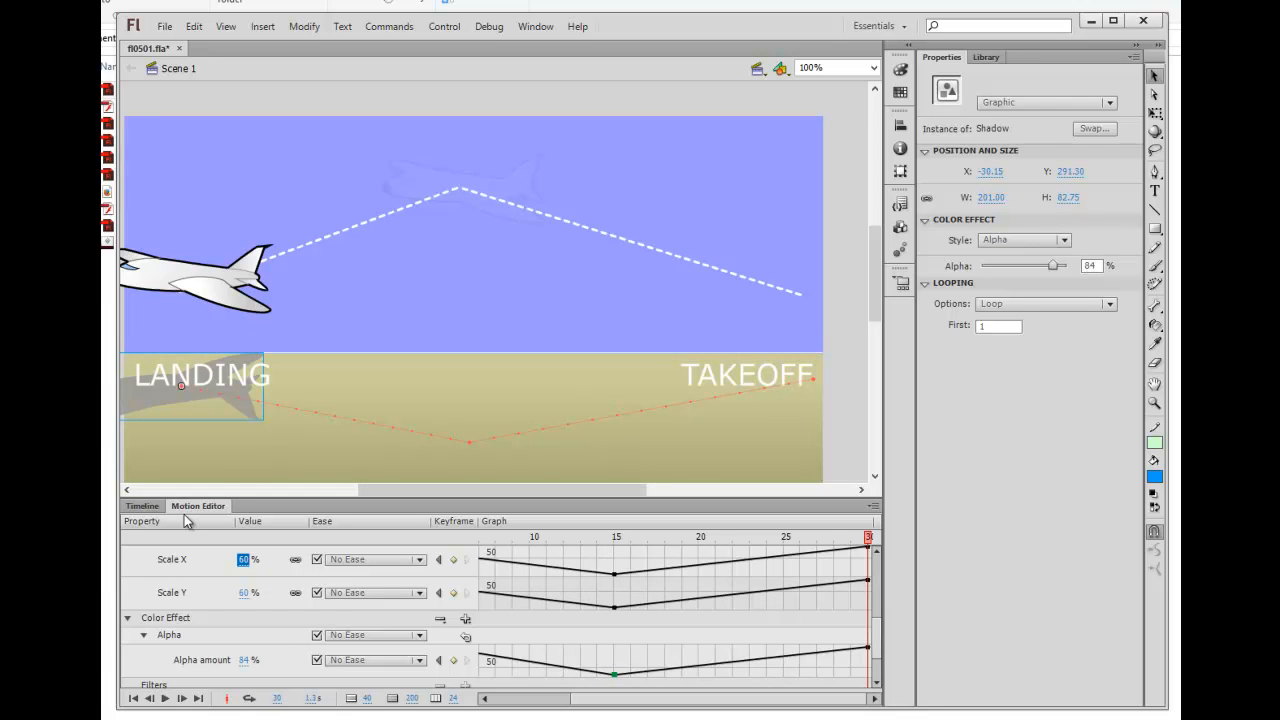
Return to the Timeline and play the animation to check how the shadow fades and changes size.
{"action": "left_click", "coordinate": [142, 506]}
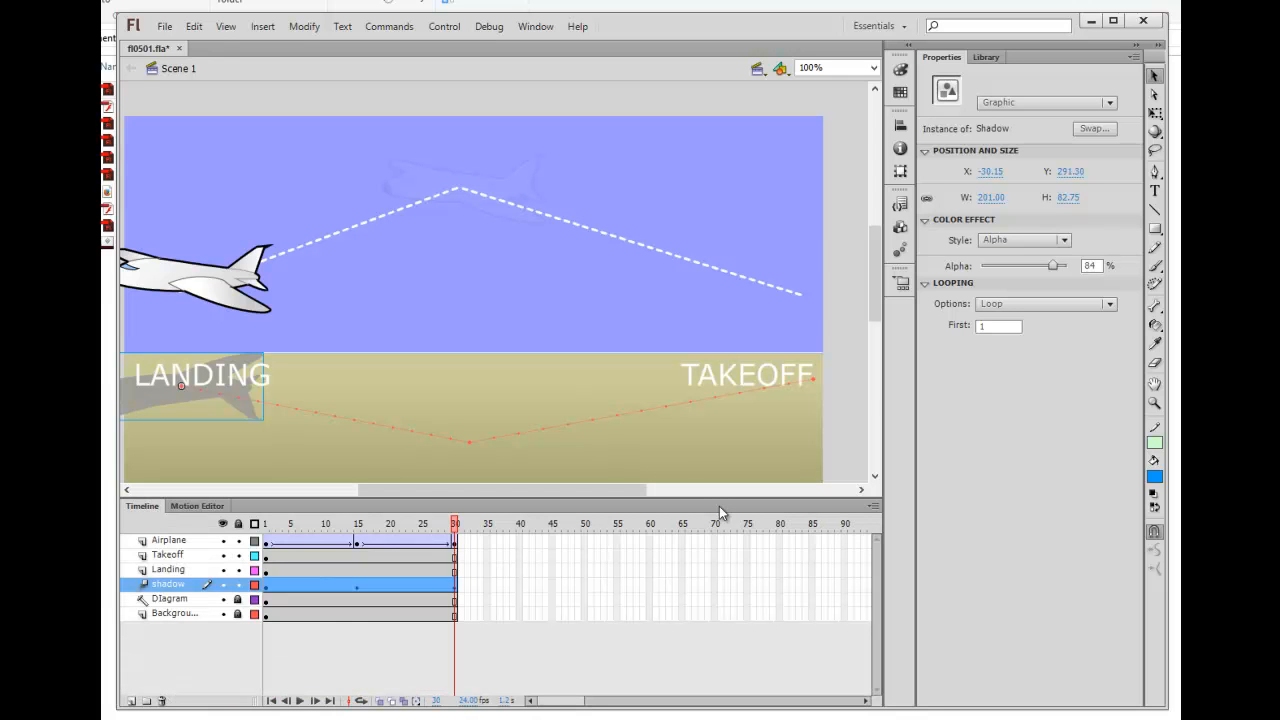
{"action": "key", "text": "Return"}
{"action": "key", "text": "Return"}
{"action": "key", "text": "Return"}
Bend the shadow's motion path into curves, bowing the TAKEOFF half downward and the LANDING half upward.
{"action": "left_click", "coordinate": [165, 586]}
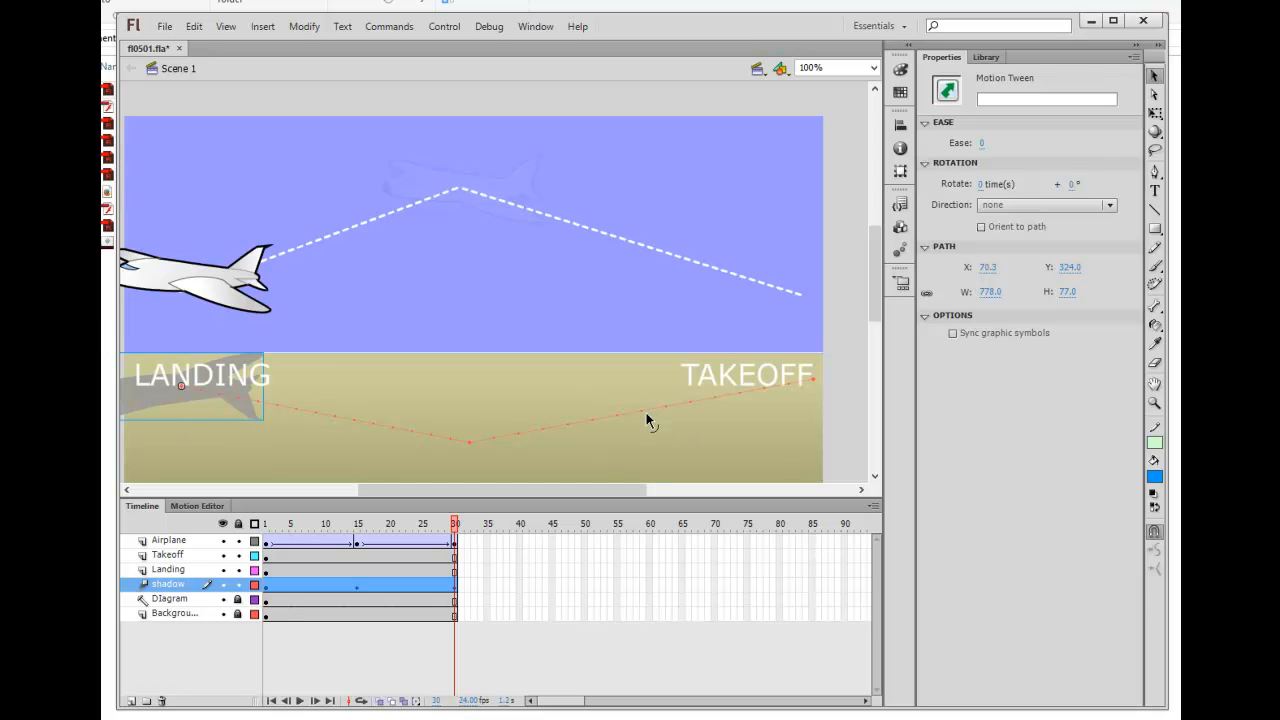
{"action": "left_click_drag", "start_coordinate": [646, 414], "coordinate": [651, 445]}
{"action": "left_click_drag", "start_coordinate": [309, 419], "coordinate": [294, 430]}
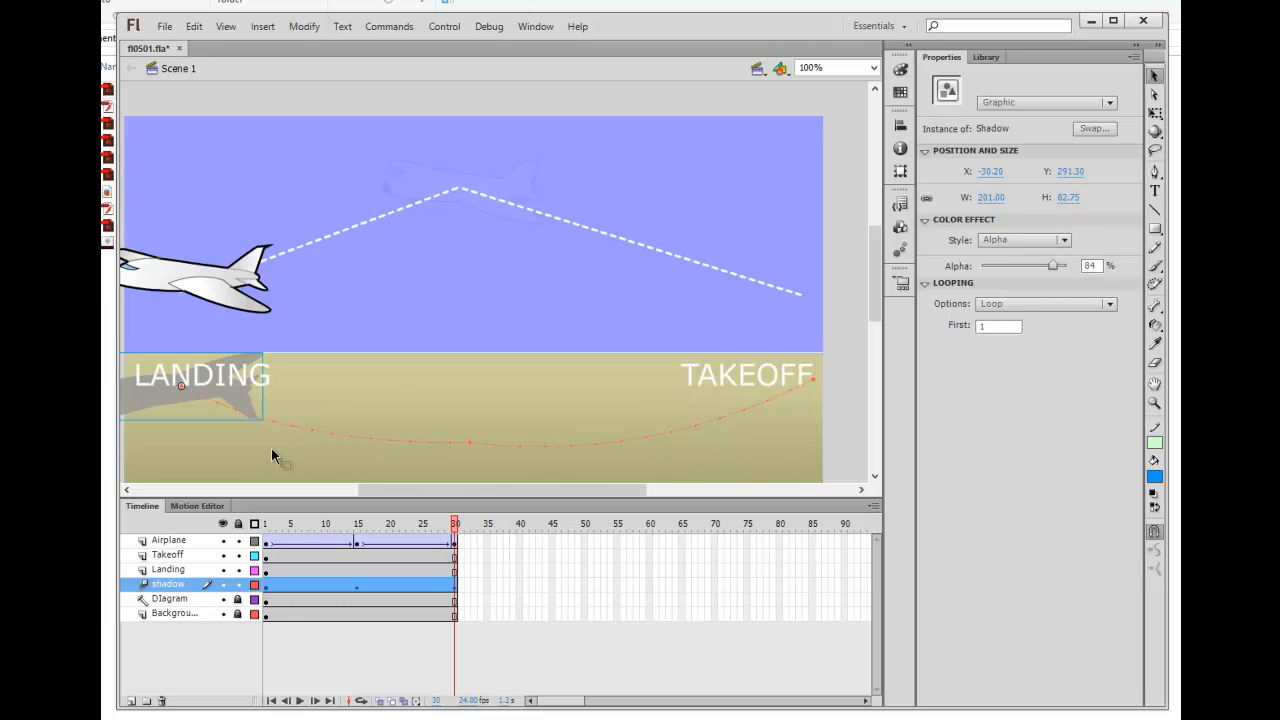
{"action": "left_click_drag", "start_coordinate": [305, 428], "coordinate": [321, 384]}
Play the animation on the stage to check the shadow's movement along the curved path.
{"action": "key", "text": "Return"}
{"action": "key", "text": "Return"}
{"action": "key", "text": "Return"}
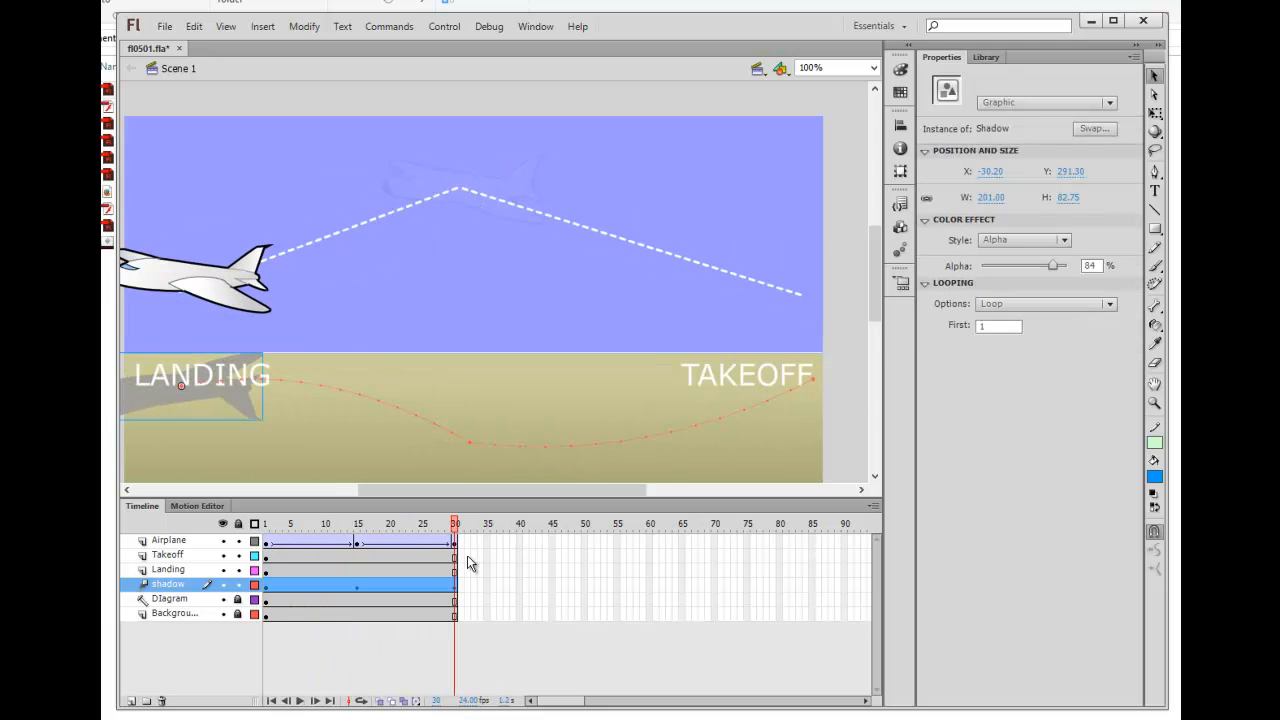